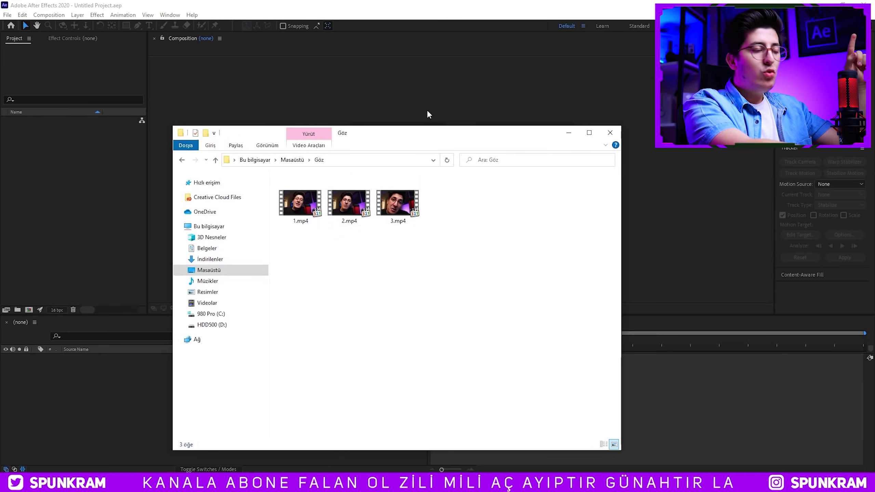
- Preview clips 1.mp4 and 2.mp4, then bring all three Göz clips into the project
double_click(291, 202)
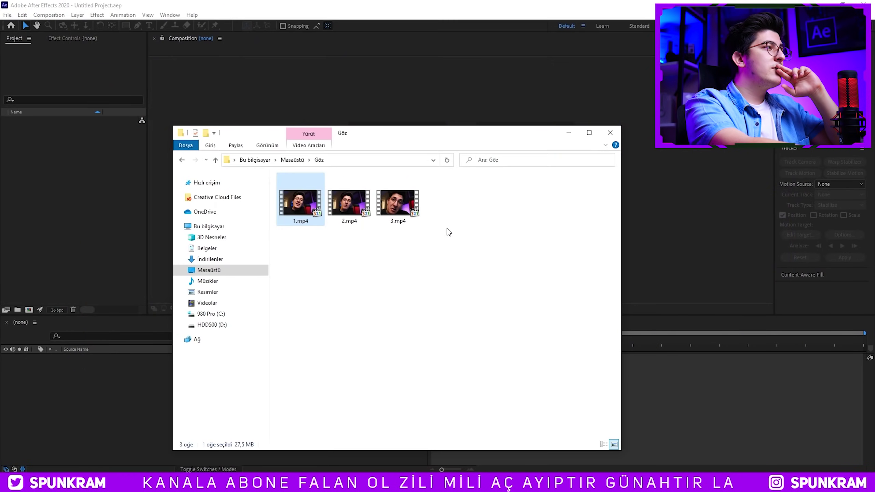
click(349, 205)
double_click(349, 205)
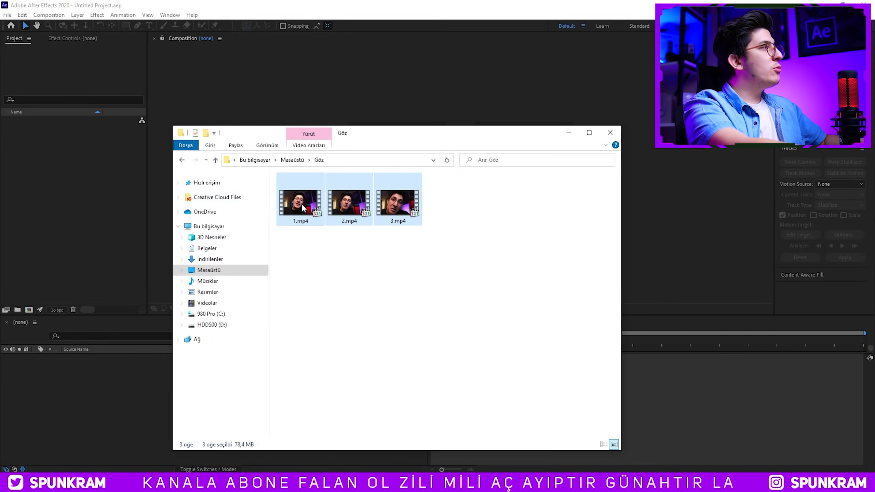
drag(57, 164, 57, 164)
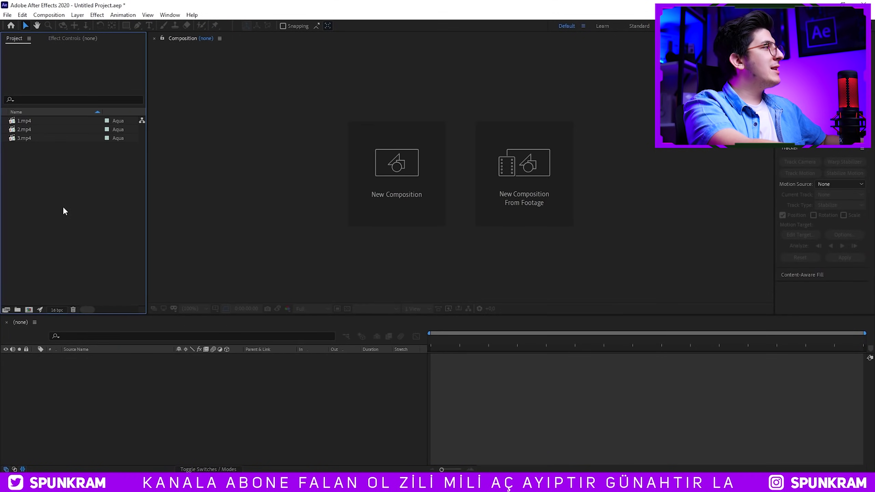
- Create a composition from 1.mp4 and set its duration to 24 seconds
drag(26, 121, 29, 311)
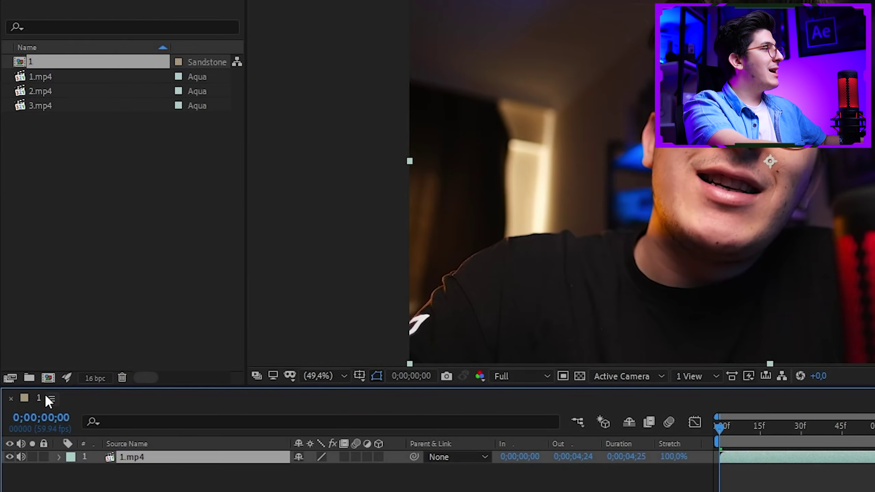
click(31, 321)
click(90, 151)
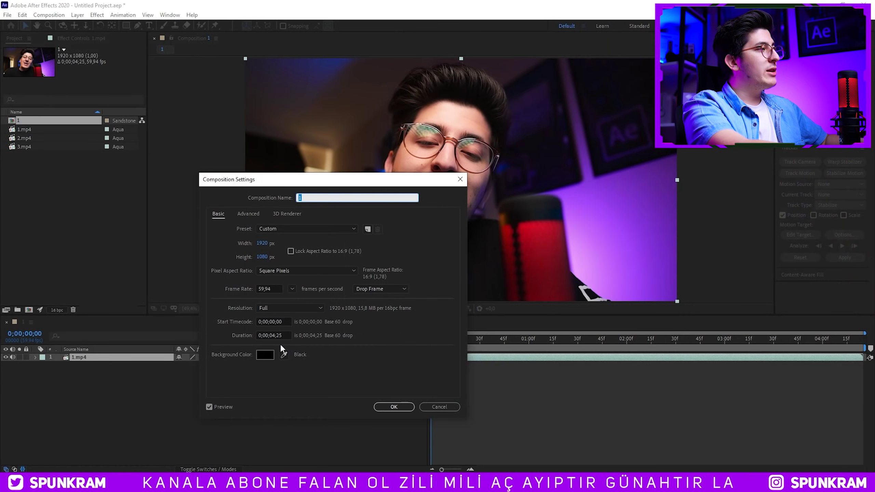
click(393, 407)
- Sequence 2.mp4 and 3.mp4 after 1.mp4, keeping 1.mp4 as the top layer
drag(19, 140, 473, 322)
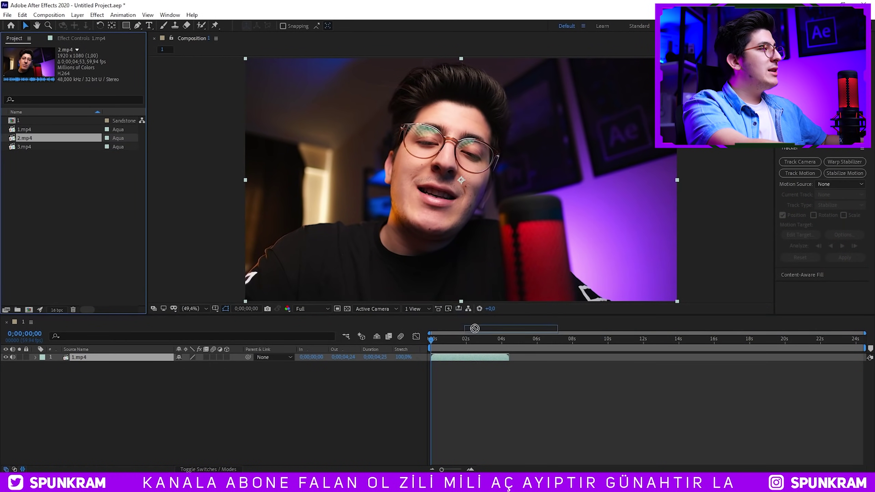
drag(498, 359, 498, 358)
drag(21, 146, 553, 292)
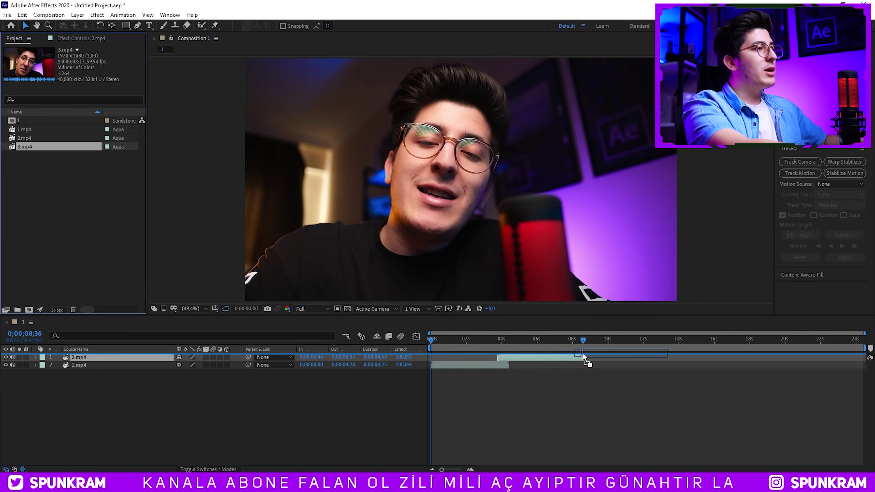
drag(583, 357, 589, 355)
drag(467, 342, 477, 340)
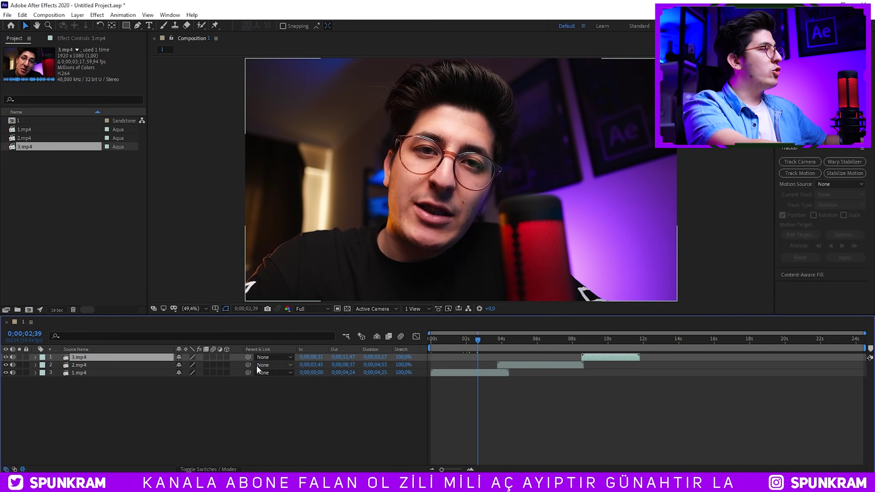
drag(79, 357, 101, 379)
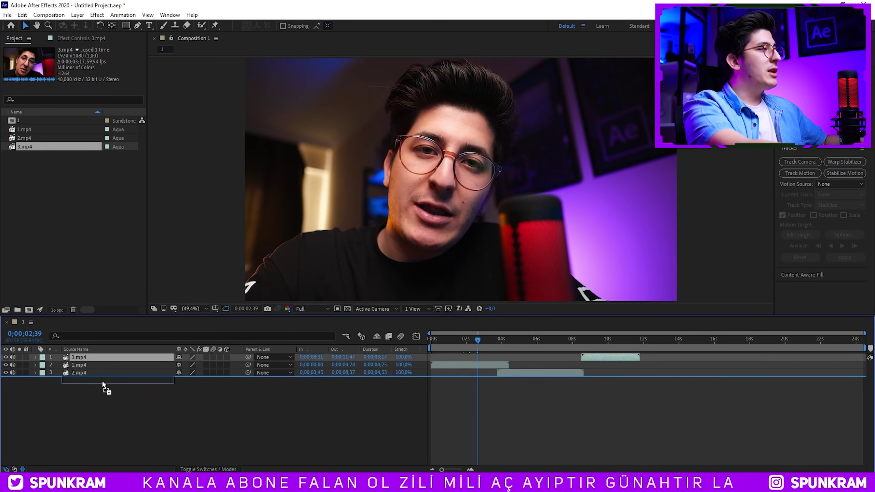
- Find frame 0;00;03;04 near the cut and duplicate the top 1.mp4 layer
drag(435, 341, 492, 347)
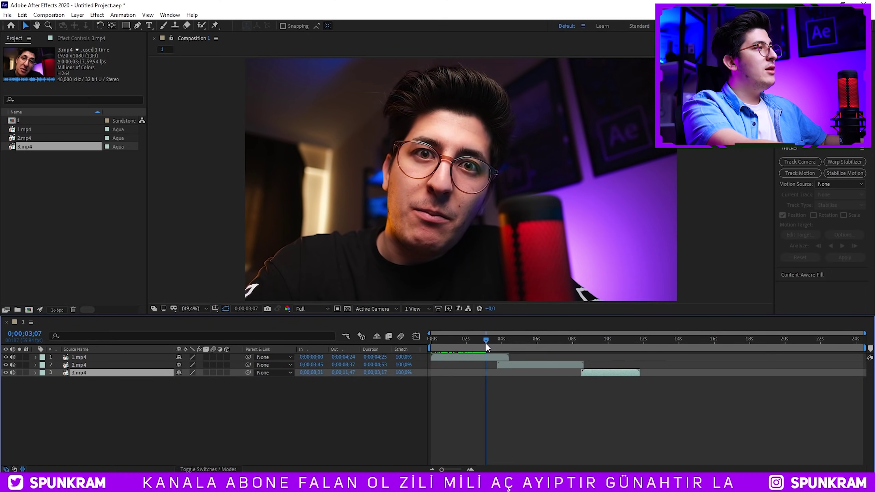
drag(492, 348, 484, 345)
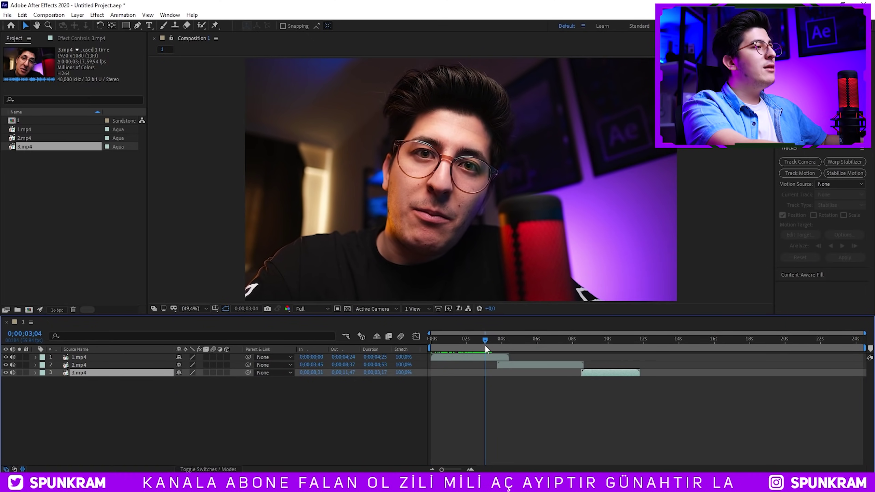
key(equal)
click(481, 360)
key(minus)
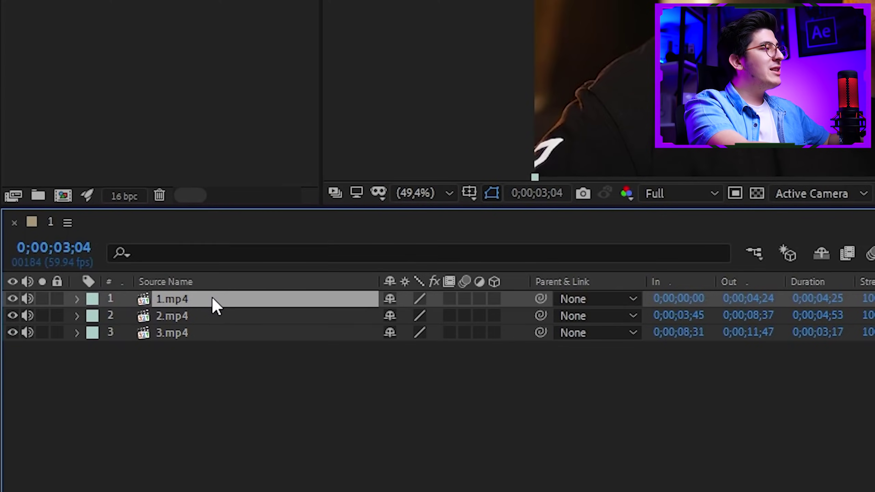
key(ctrl+d)
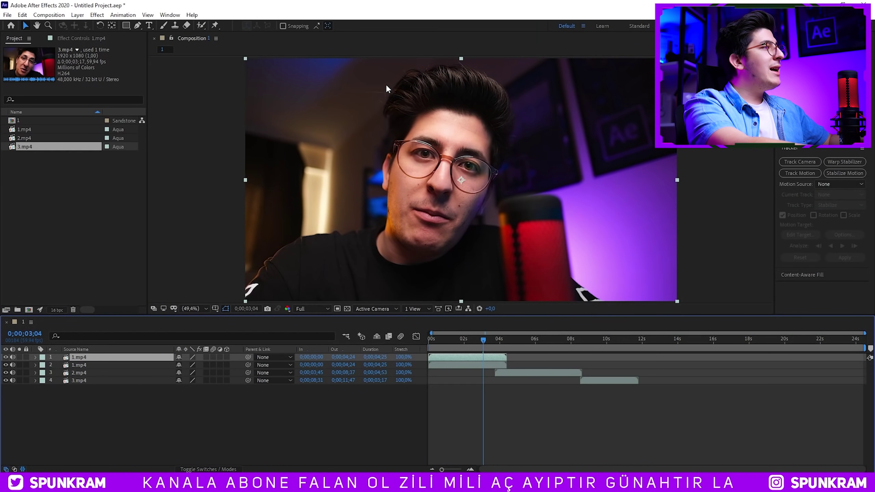
- Zoom in and draw an ellipse mask around the pupil, hiding the duplicate layer below
scroll(385, 85, up, 3)
scroll(419, 107, up, 2)
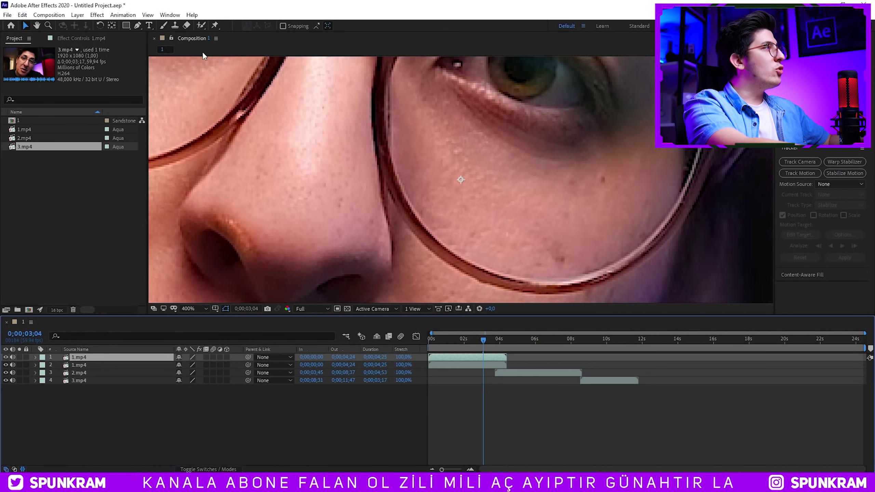
drag(127, 25, 166, 43)
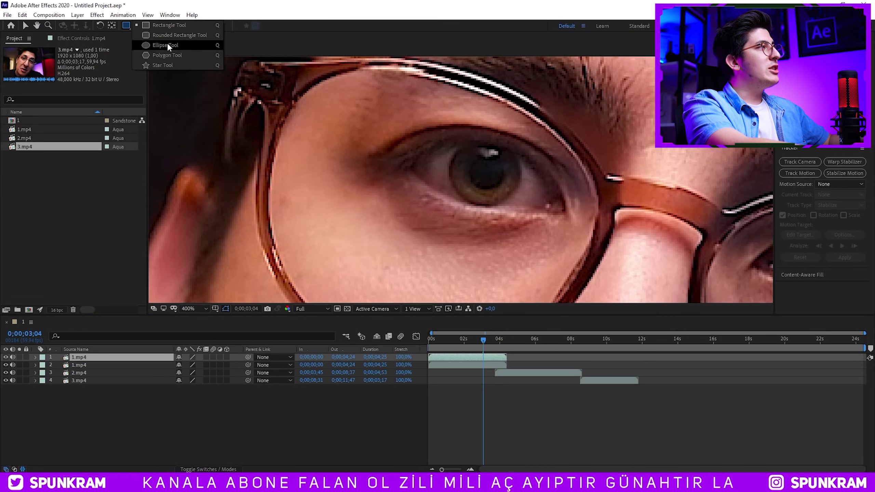
drag(477, 161, 484, 170)
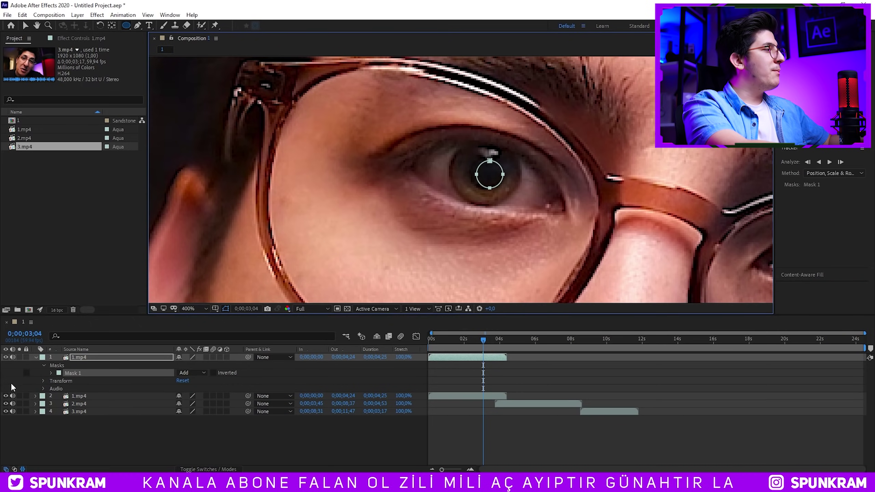
click(6, 396)
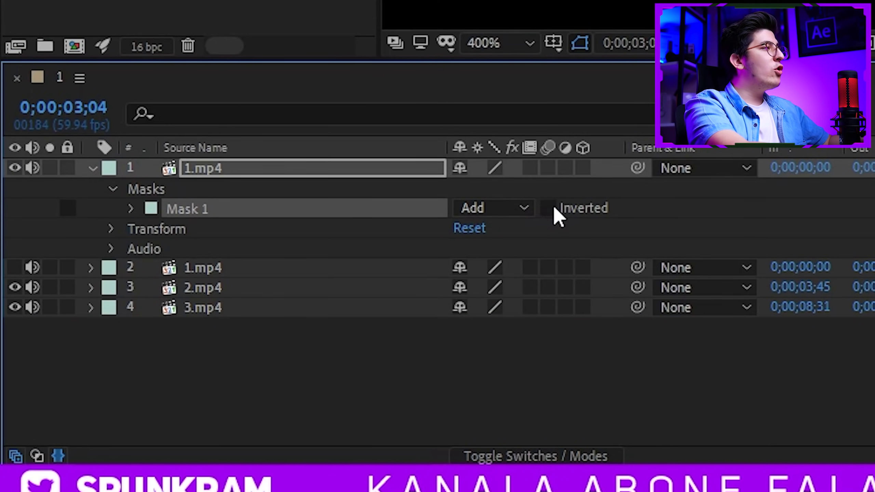
- Invert Mask 1 and set its Mask Feather to 5 pixels
click(550, 208)
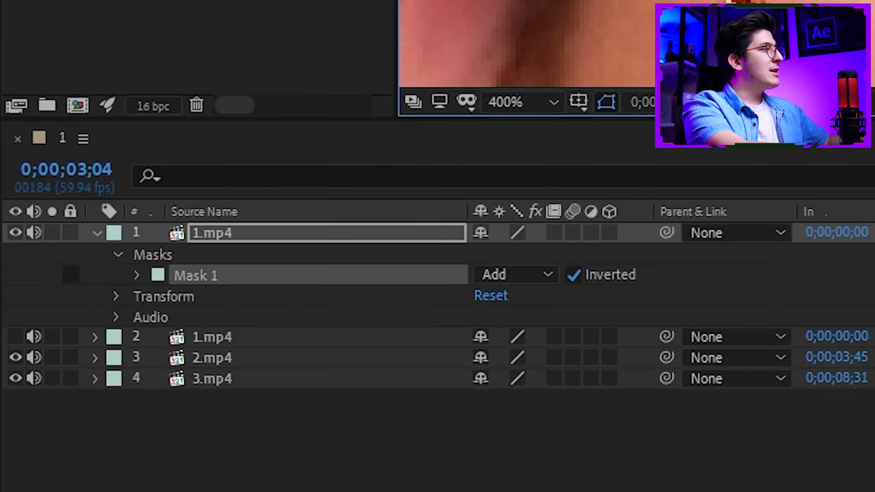
click(137, 276)
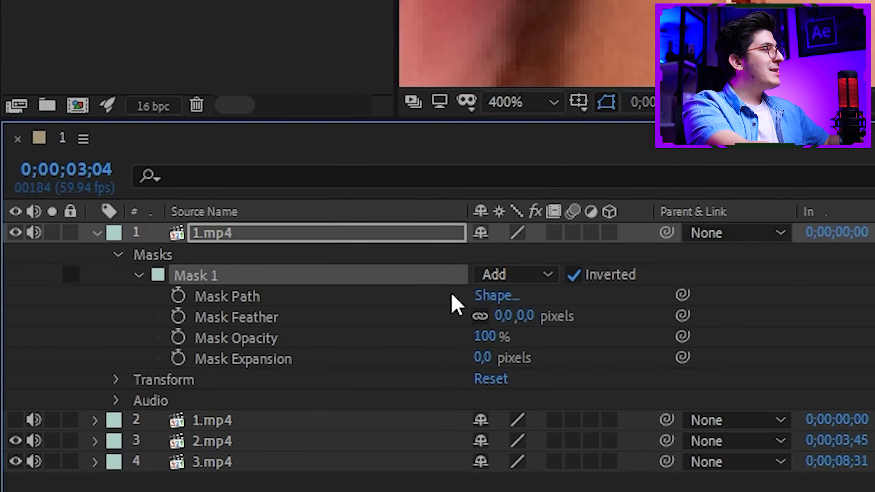
text(5)
key(Return)
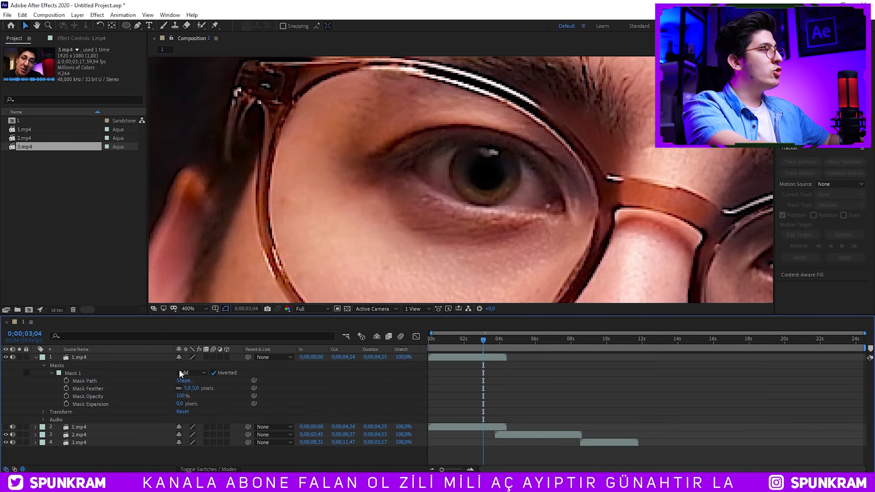
click(213, 373)
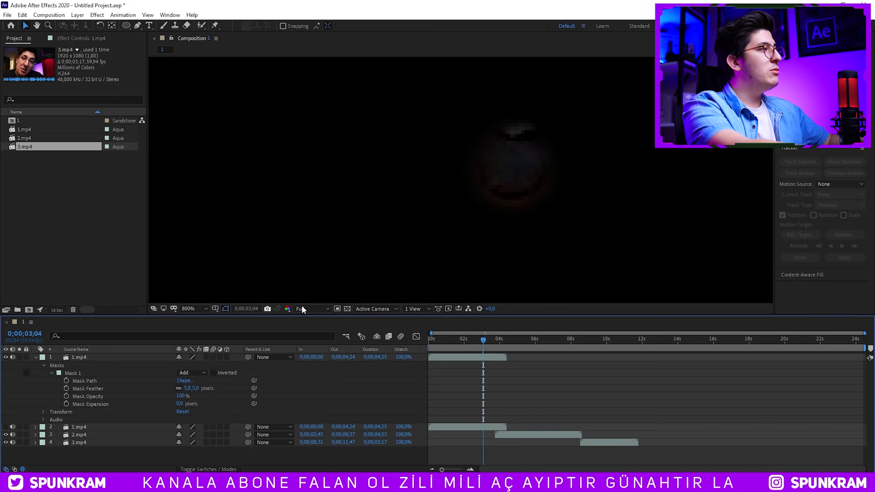
click(347, 310)
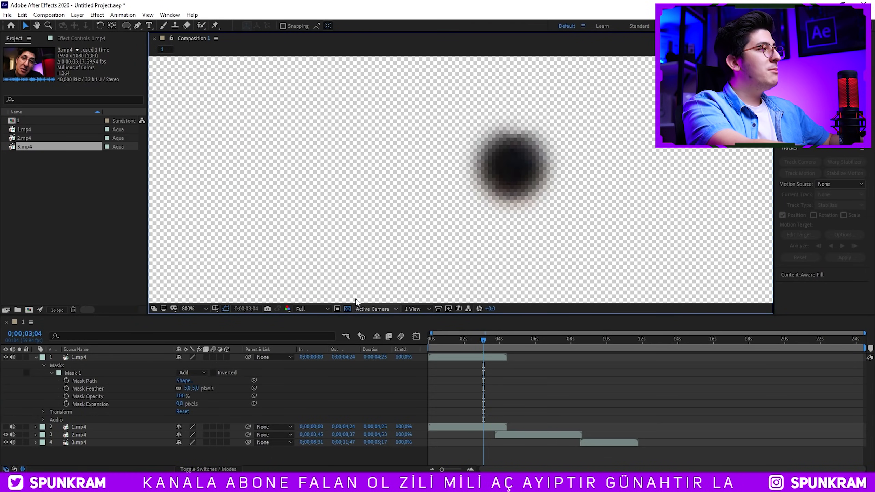
click(348, 310)
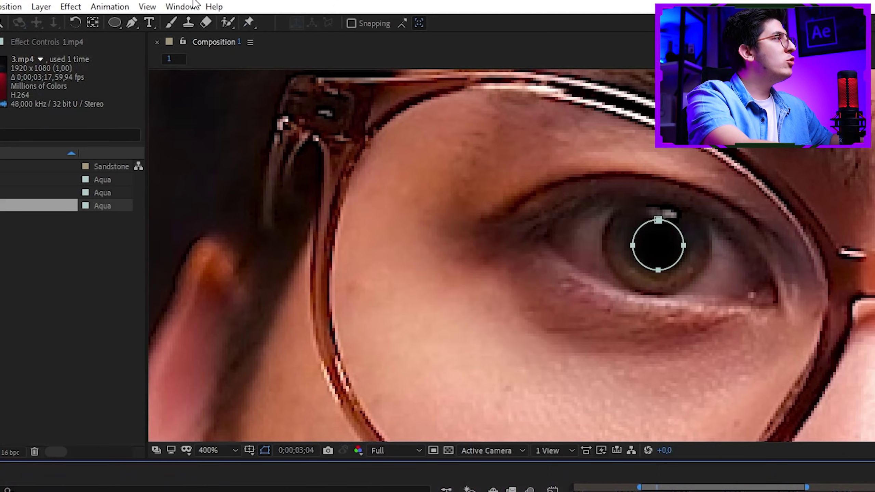
- Track Mask 1 forward with Track Mask (Position, Scale & Rotation) and show its Mask Path keys
click(169, 15)
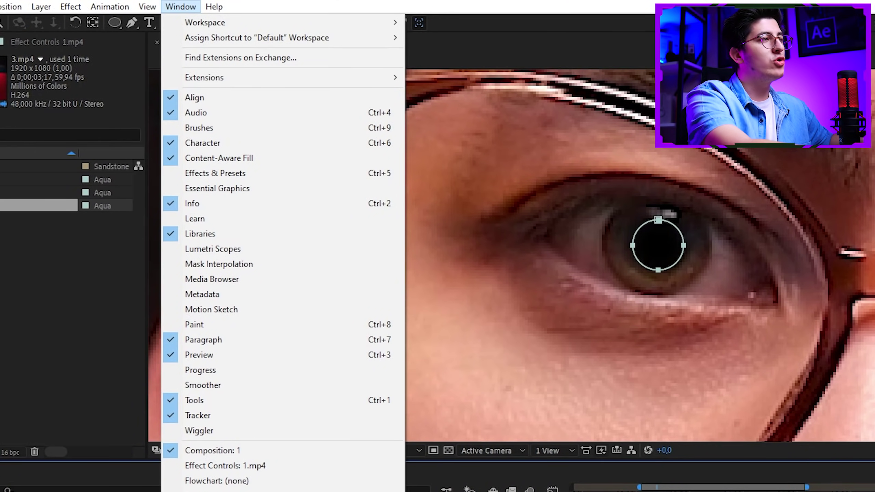
click(238, 417)
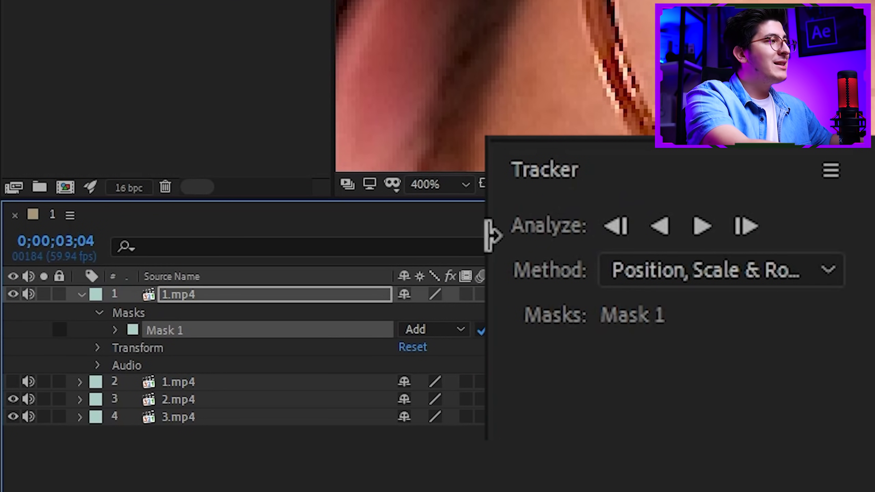
click(176, 313)
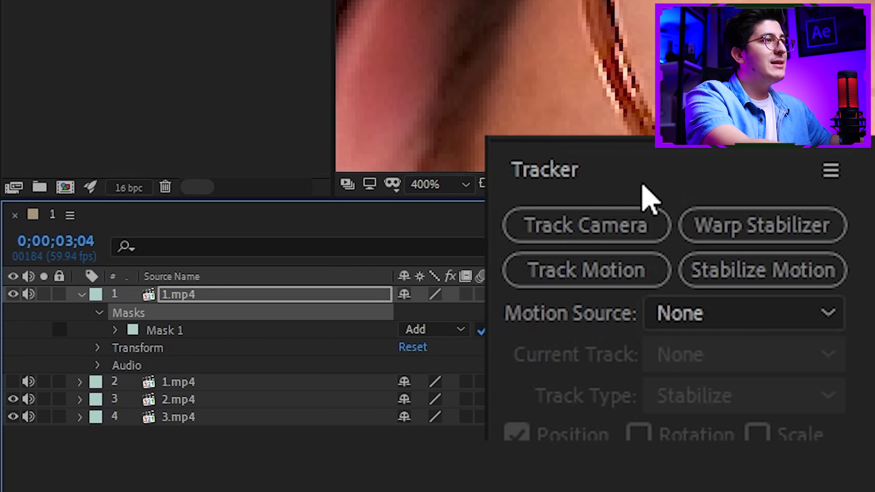
click(220, 331)
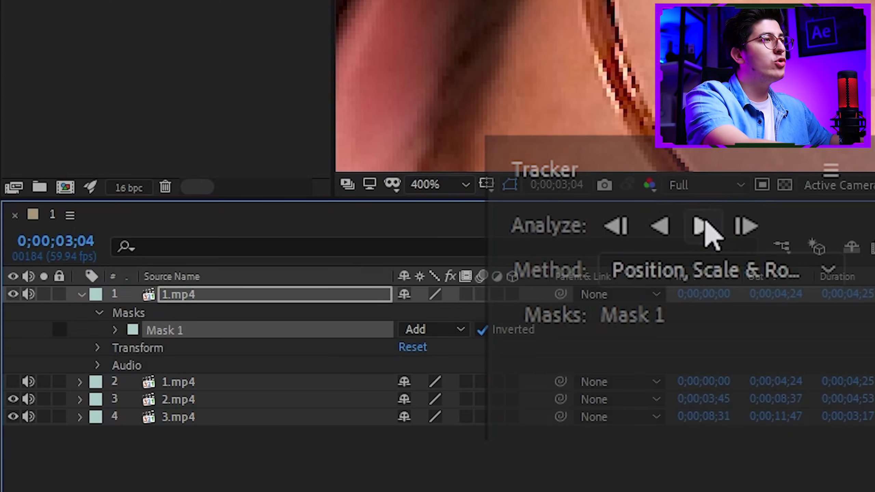
click(703, 226)
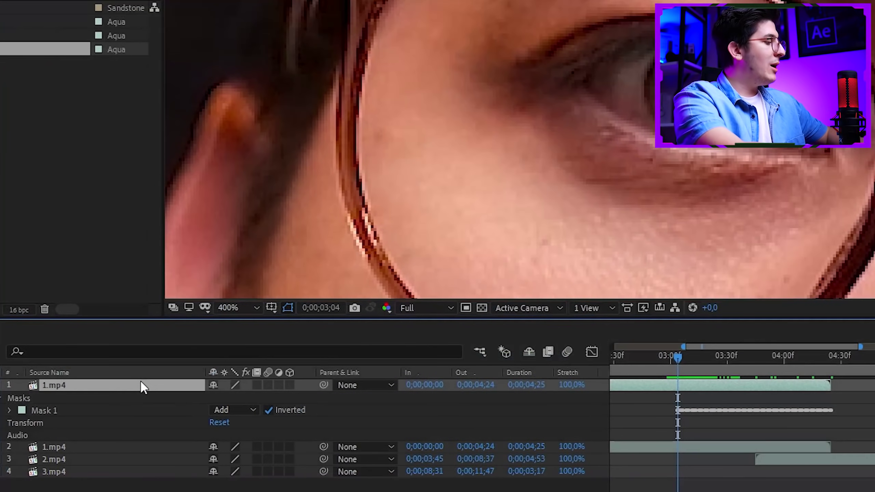
key(m)
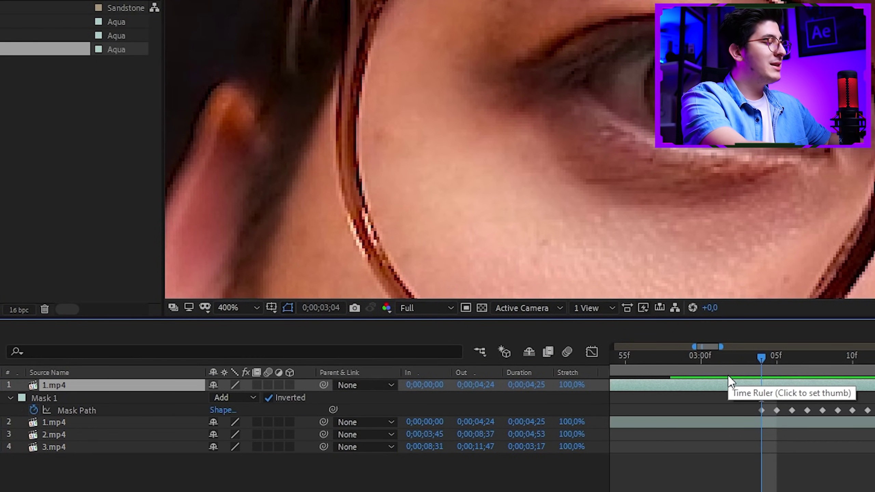
- Show the top layer's Opacity, unhide the plain 1.mp4 copy, and go to 3;04
key(t)
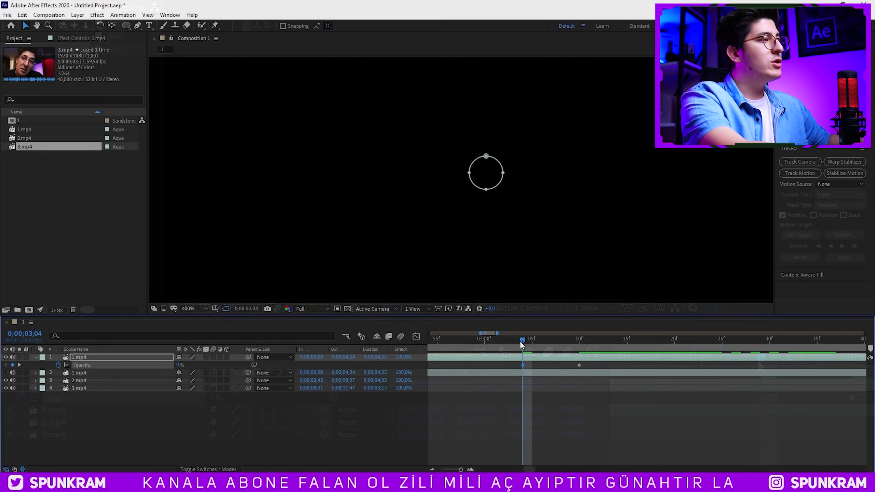
mouse_move(519, 340)
mouse_down()
mouse_move(588, 341)
mouse_move(513, 346)
mouse_move(618, 341)
mouse_up()
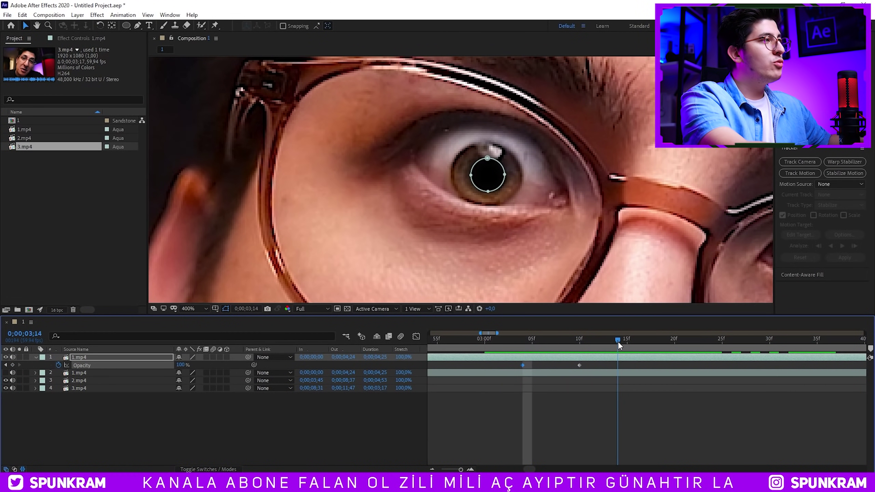
key(minus)
key(minus)
drag(518, 343, 465, 344)
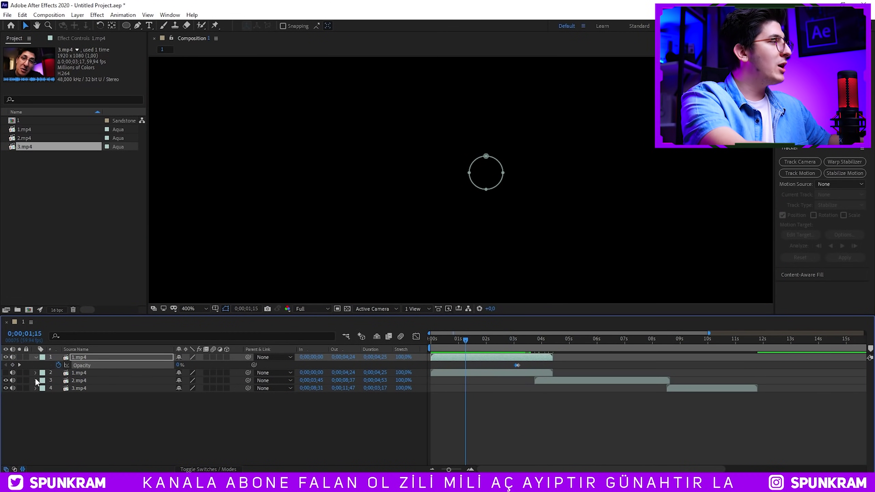
click(5, 372)
key(equal)
key(equal)
drag(555, 342, 558, 342)
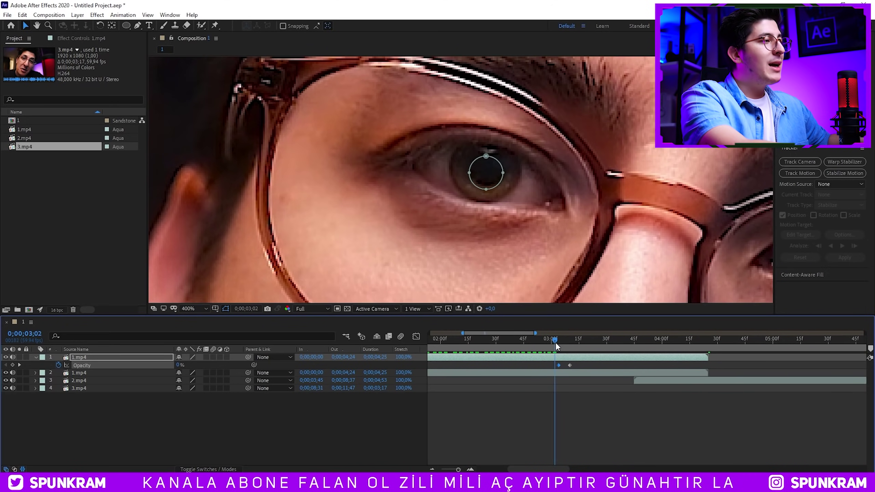
- Keyframe the copy's Opacity from 100% to 0% over 3;04–3;10, offsetting its keys later
click(135, 375)
key(t)
key(equal)
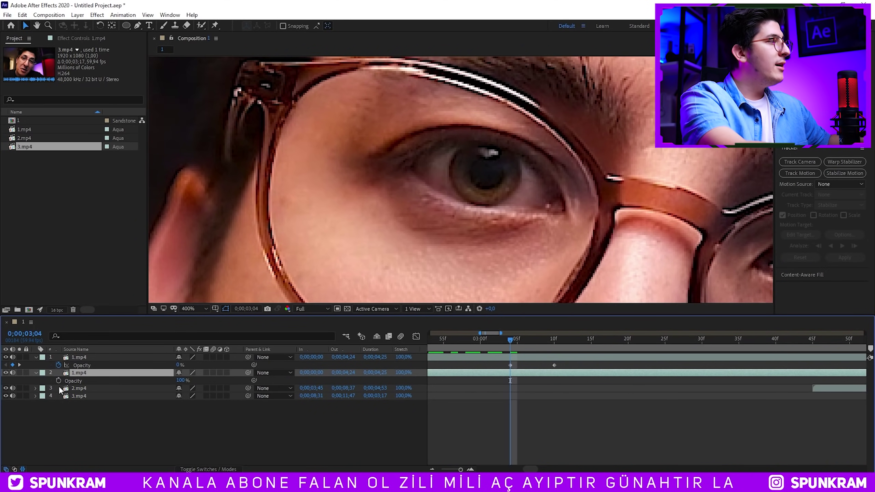
click(553, 338)
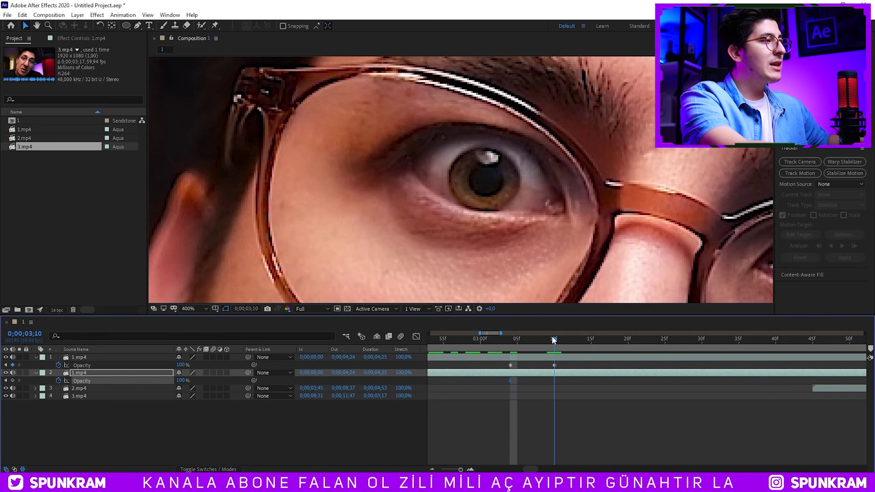
drag(486, 340, 556, 340)
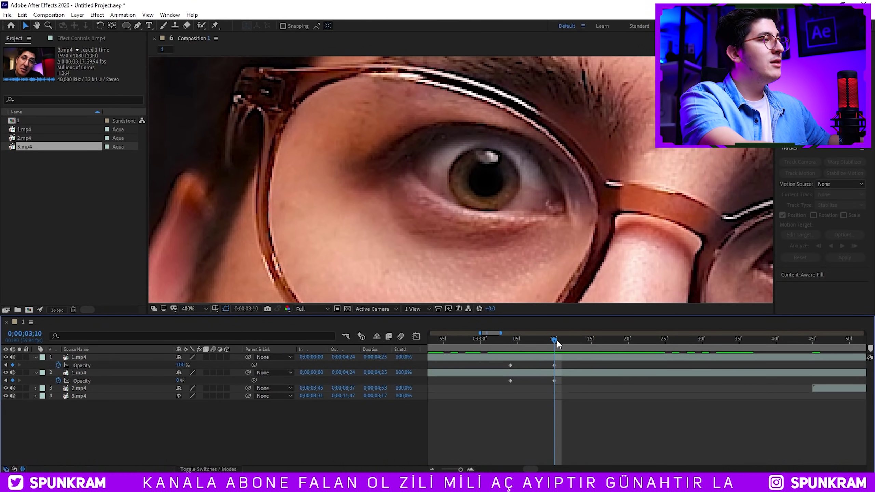
mouse_move(550, 387)
mouse_down()
mouse_move(486, 378)
mouse_move(539, 381)
mouse_up()
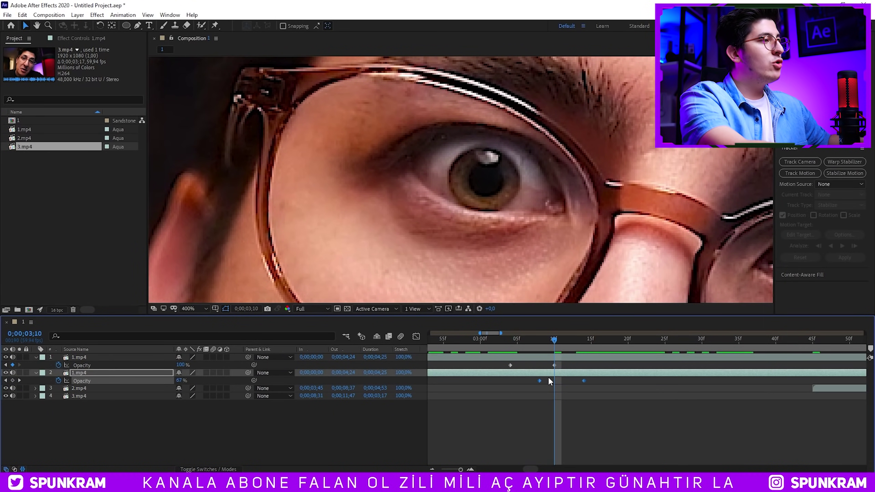
- Preview the staggered cross-fade into the masked eye
mouse_move(489, 339)
mouse_down()
mouse_move(529, 350)
mouse_move(505, 363)
mouse_move(567, 365)
mouse_up()
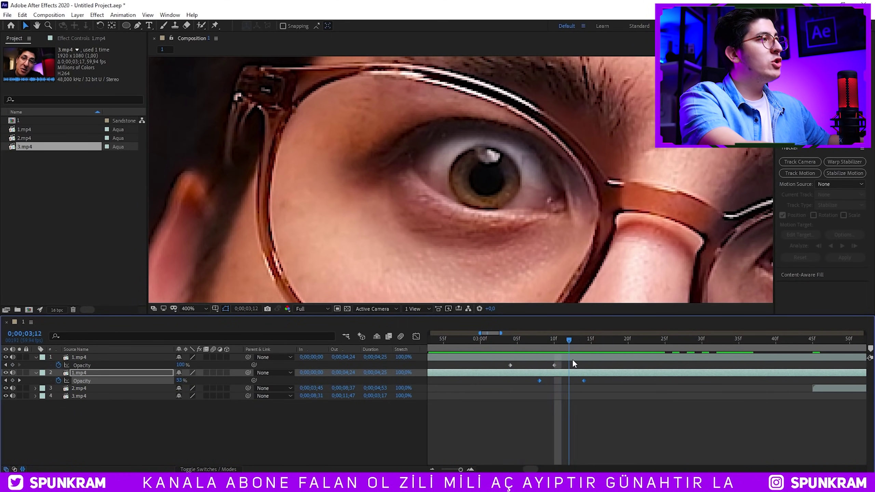
key(minus)
key(minus)
key(minus)
key(minus)
drag(506, 341, 517, 343)
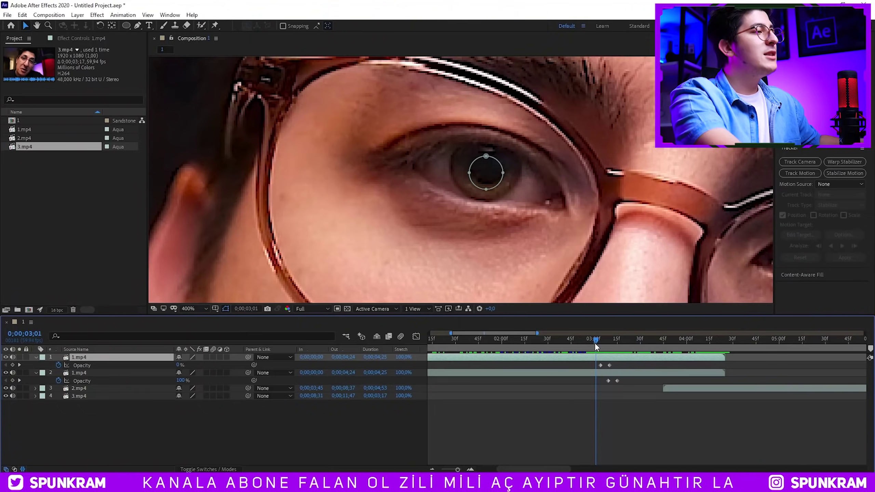
mouse_move(596, 342)
mouse_down()
mouse_move(672, 341)
mouse_move(646, 340)
mouse_up()
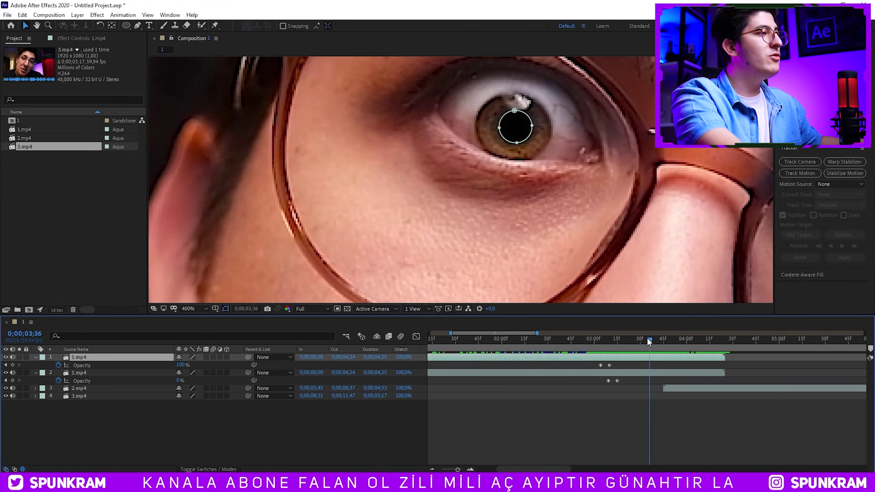
- Move 2.mp4 so it starts at 3;04 and preview the frames after it begins
key(minus)
drag(626, 388, 599, 387)
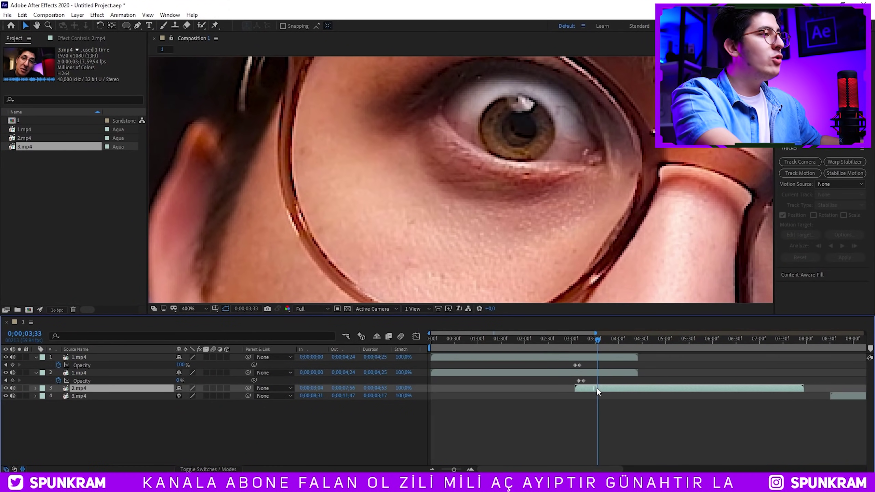
scroll(477, 350, up, 4)
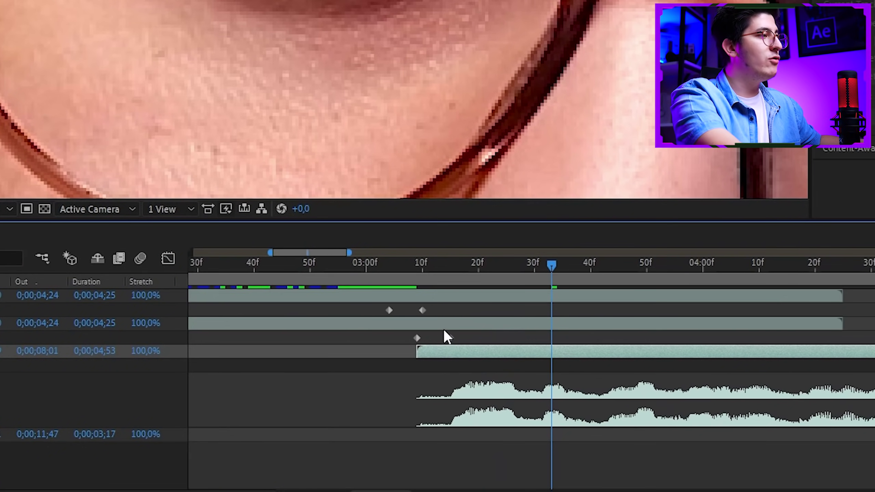
drag(420, 271, 357, 267)
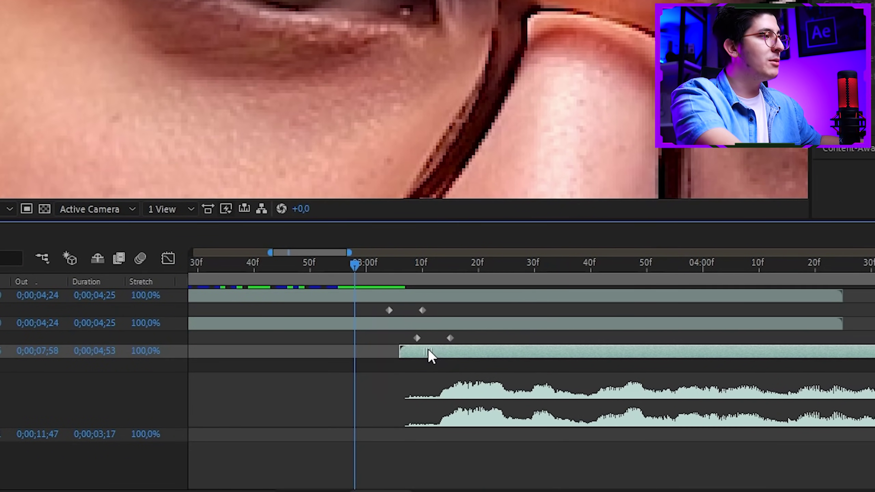
drag(445, 348, 416, 355)
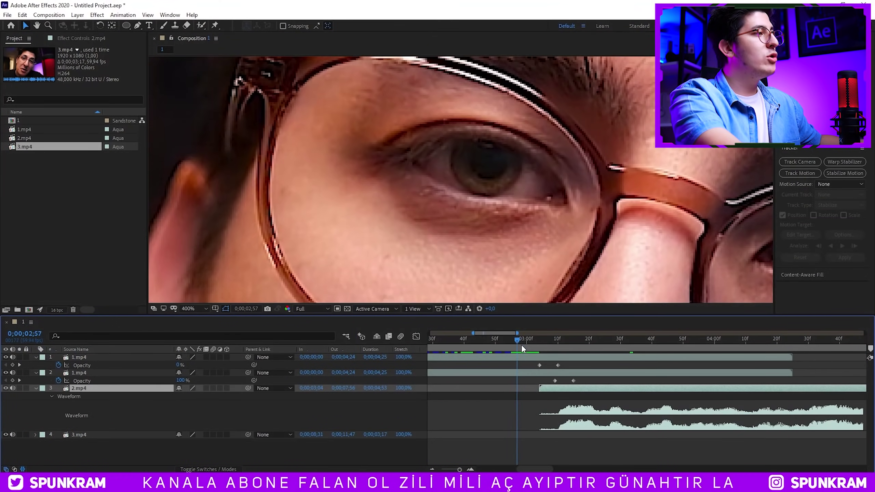
drag(522, 348, 758, 355)
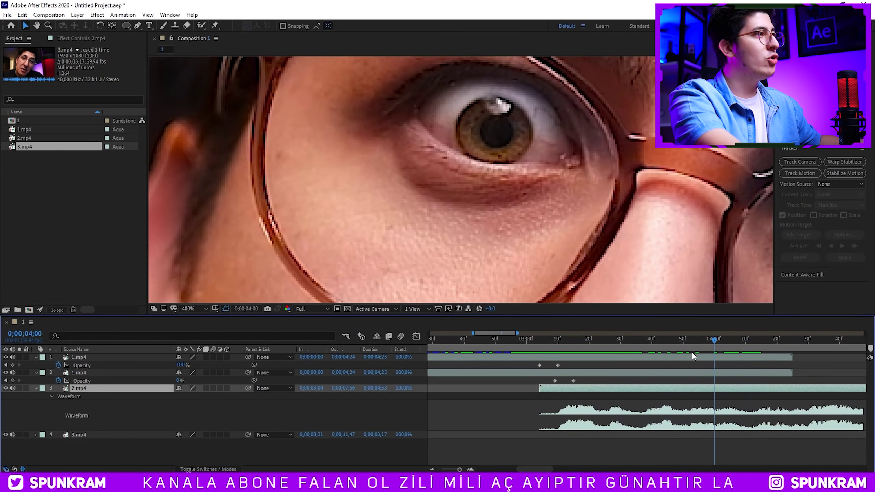
drag(757, 353, 653, 357)
key(semicolon)
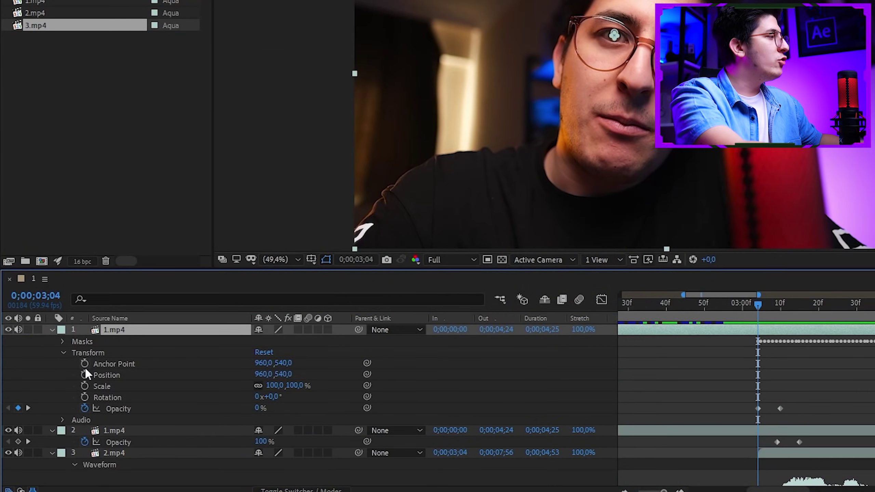
- Keyframe the top layer's Position and Scale from 3;08, zooming to ~10322% with the pupil centred
click(84, 374)
click(85, 386)
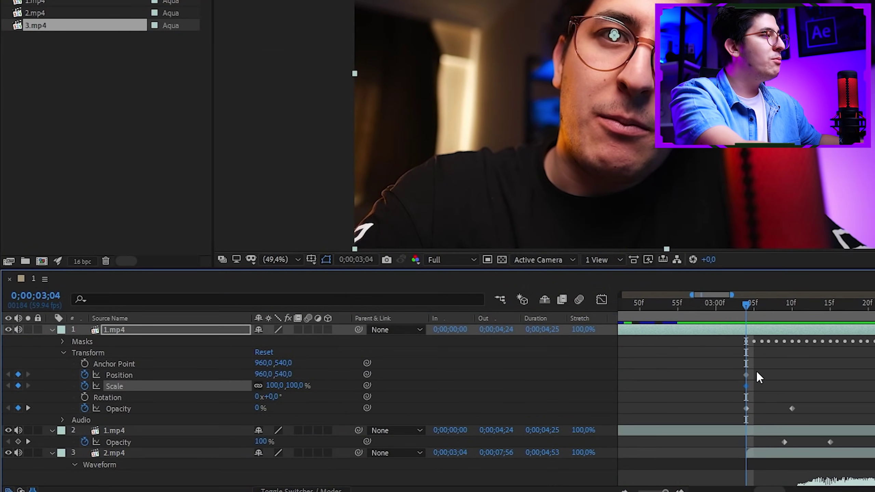
drag(745, 386, 768, 385)
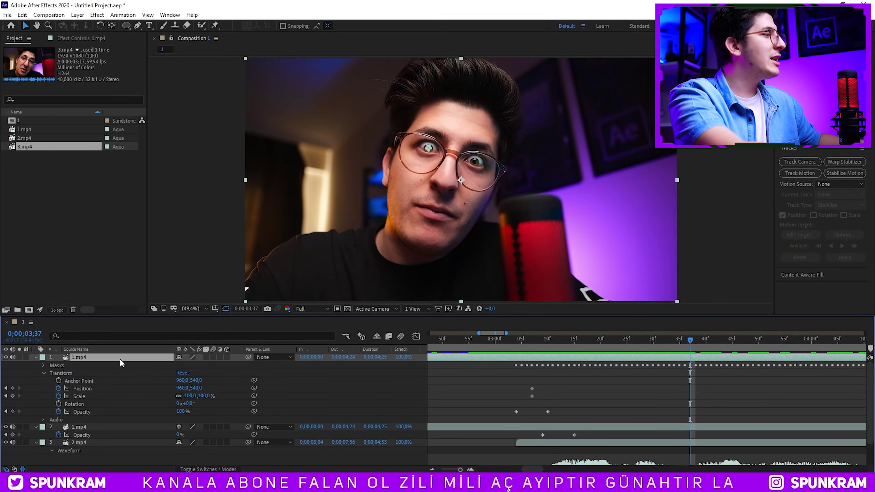
drag(188, 398, 310, 397)
mouse_move(509, 229)
mouse_down()
mouse_move(530, 245)
mouse_move(442, 253)
mouse_up()
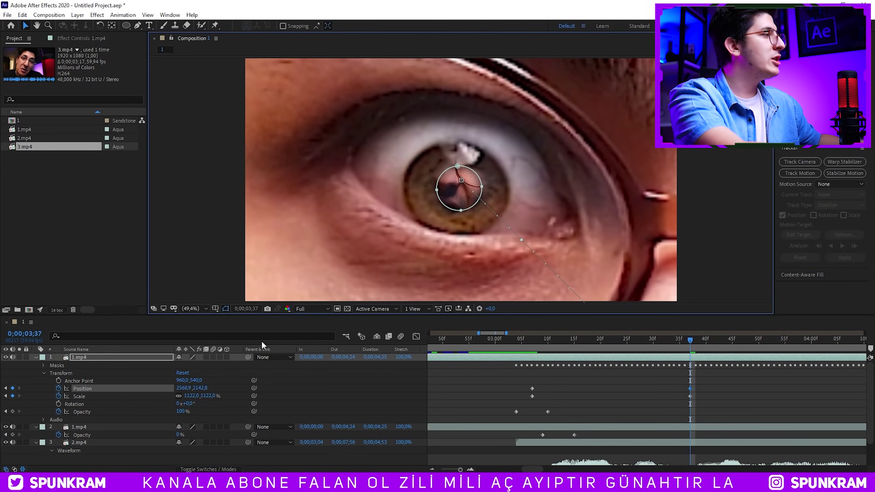
drag(187, 395, 310, 396)
mouse_move(431, 155)
mouse_down()
mouse_move(312, 113)
mouse_move(374, 128)
mouse_up()
drag(188, 396, 861, 384)
drag(348, 137, 408, 293)
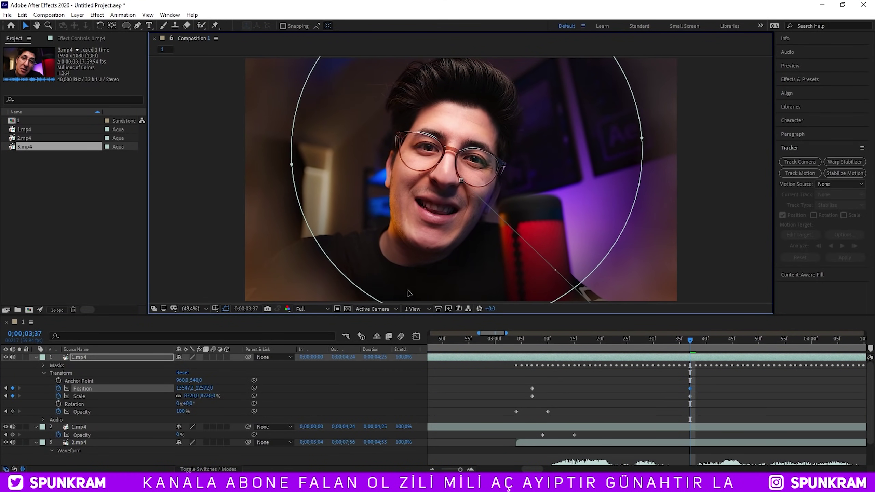
drag(204, 396, 242, 396)
drag(485, 171, 498, 265)
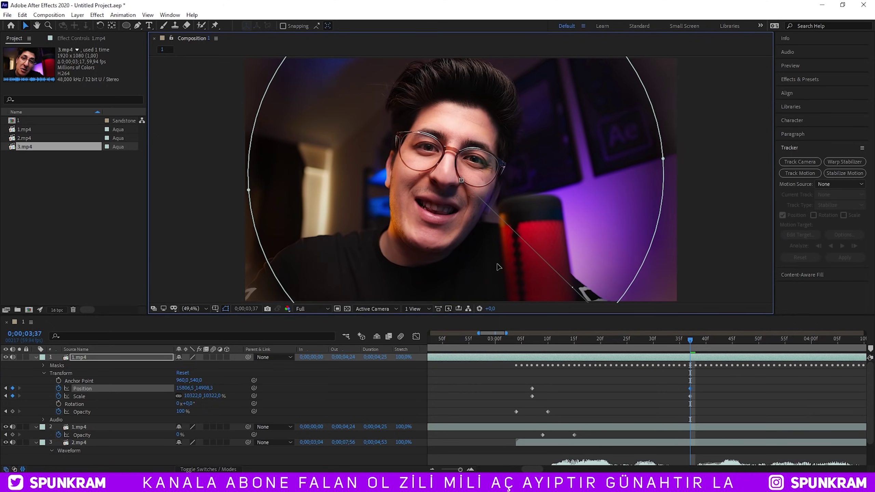
mouse_move(512, 340)
mouse_down()
mouse_move(589, 341)
mouse_move(537, 352)
mouse_up()
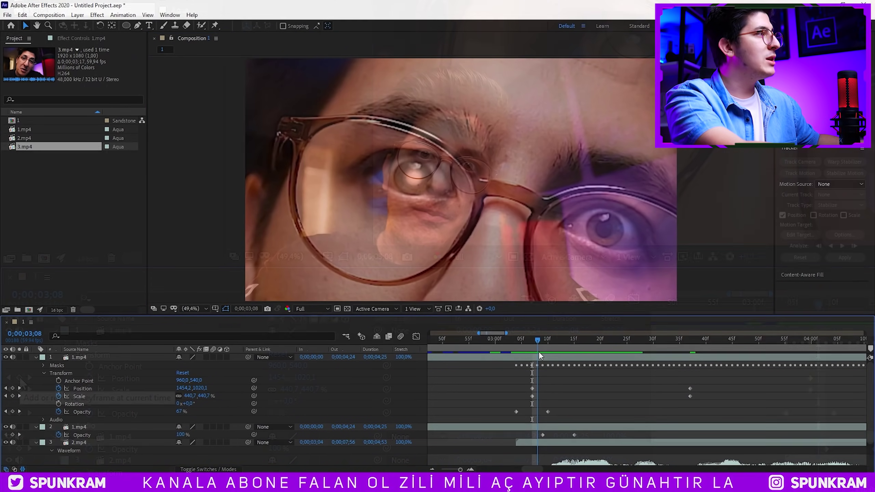
- Delete the stray Position and Scale keyframes at 3;08 and shift the starting zoom keys later
click(12, 388)
drag(830, 372, 818, 394)
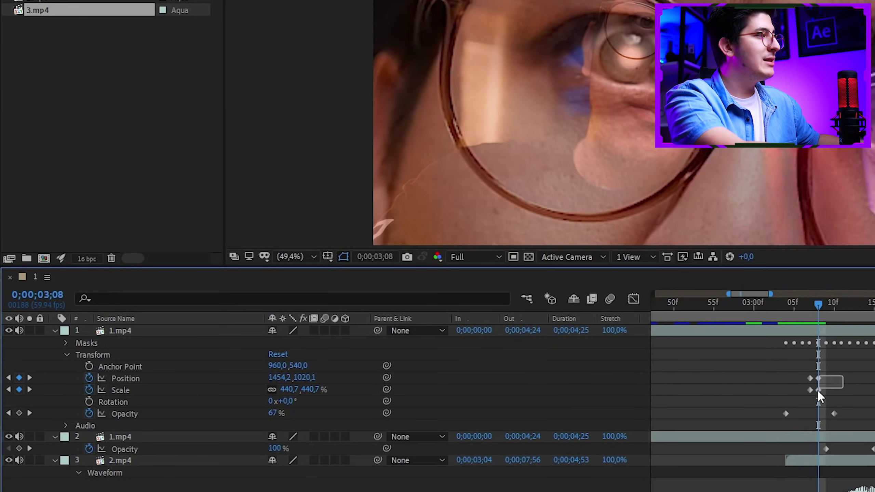
key(Delete)
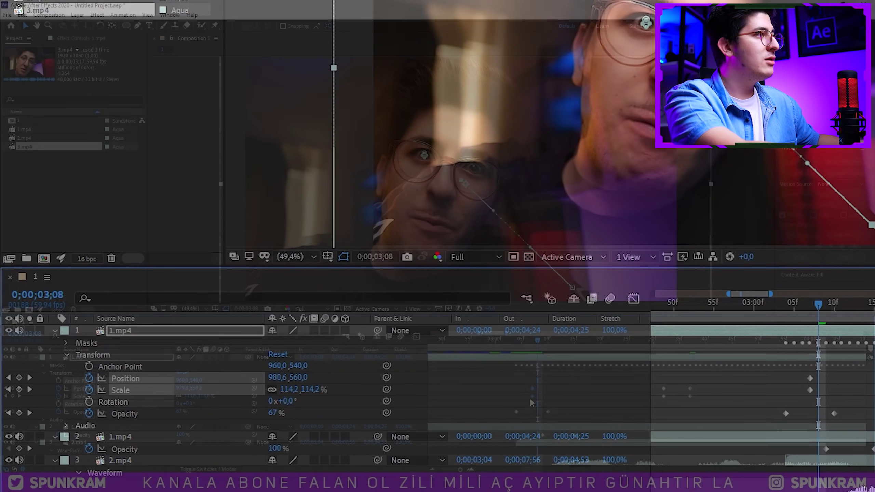
drag(531, 400, 545, 396)
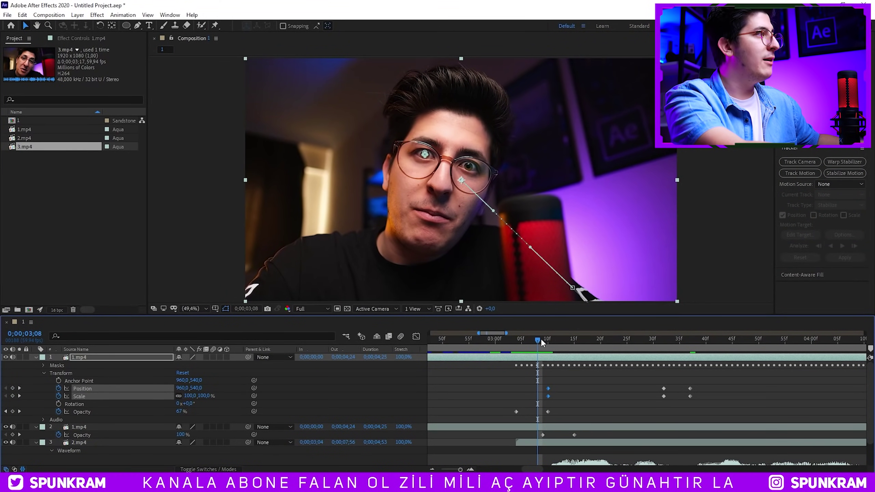
drag(540, 340, 670, 353)
- Move the ending Position and Scale keyframes earlier to 3;24
click(585, 375)
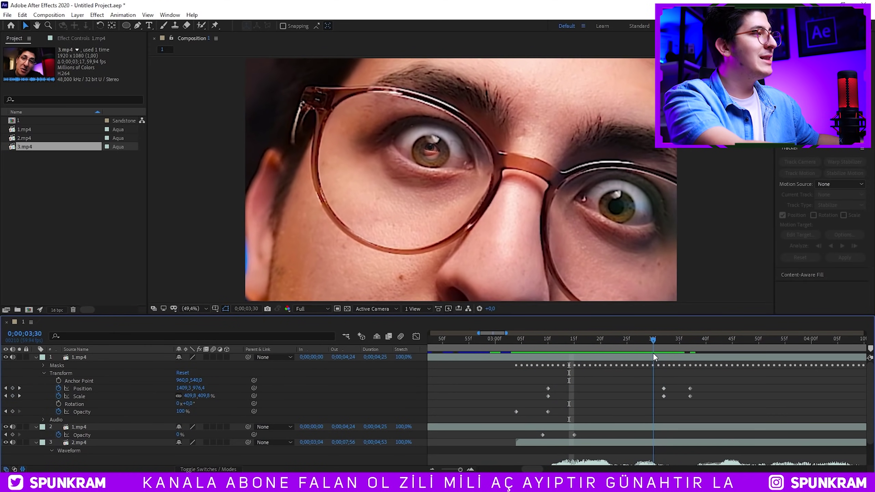
drag(669, 354, 626, 352)
mouse_move(675, 397)
mouse_down()
mouse_move(623, 352)
mouse_move(725, 362)
mouse_move(690, 360)
mouse_up()
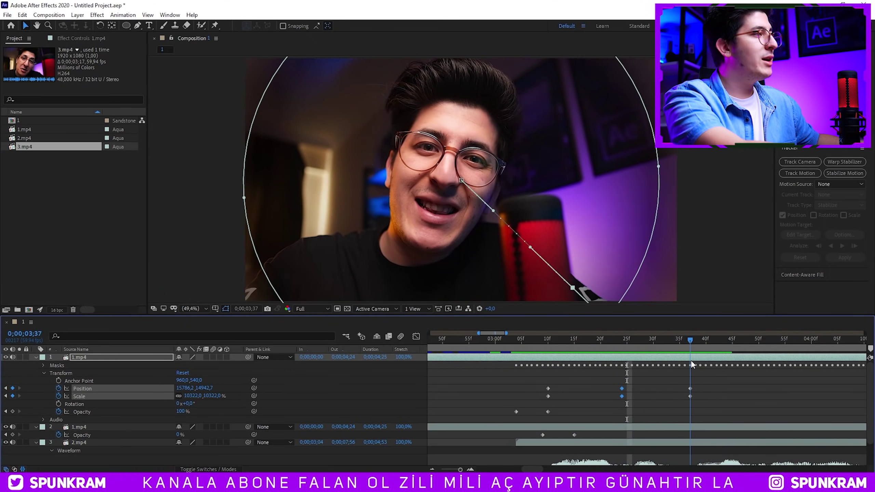
key(t)
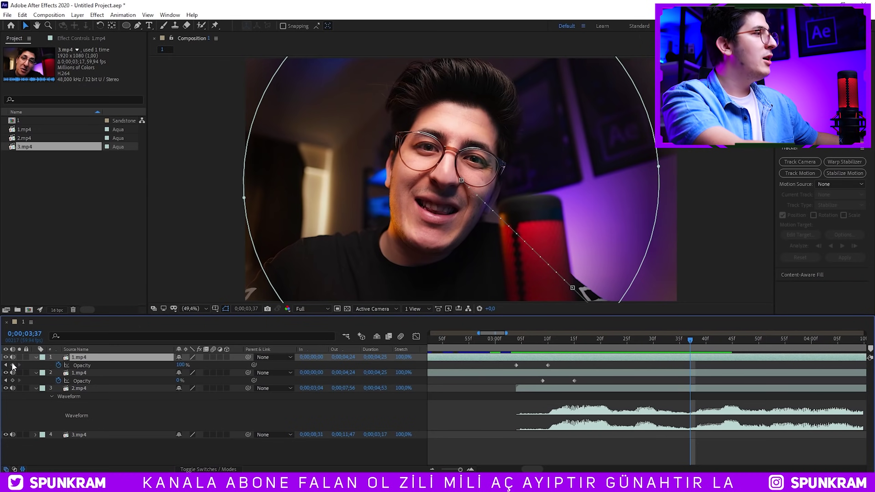
- Keyframe the top 1.mp4 layer's Opacity to 0% at 0;00;03;44
drag(698, 341, 726, 341)
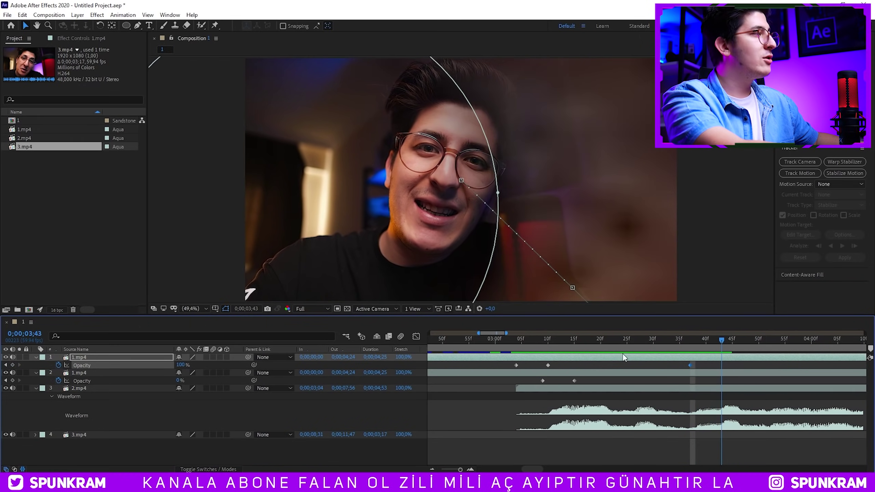
click(181, 365)
text(0)
key(Return)
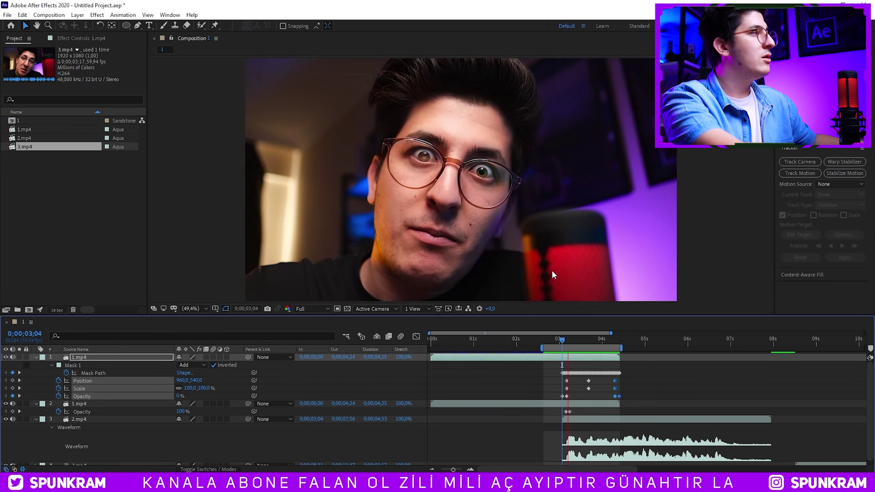
- Shift the eye mask right on the zoom's last frame, then preview the transition
drag(643, 339, 646, 342)
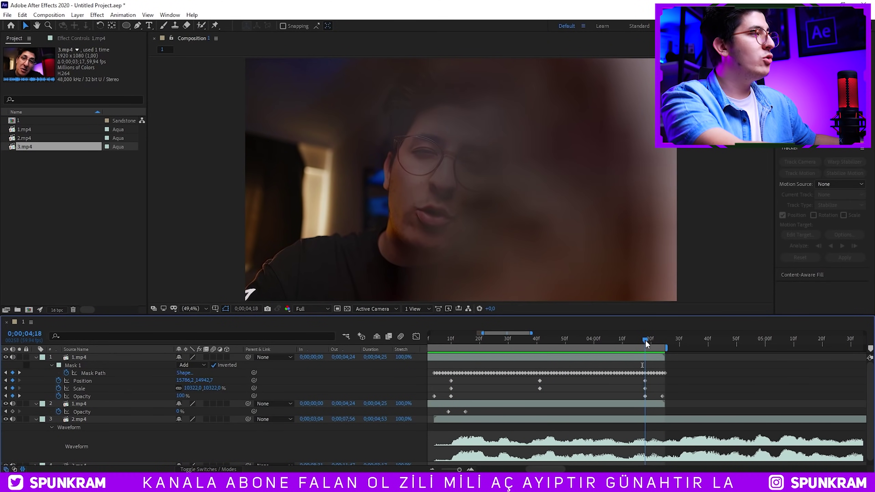
drag(448, 109, 607, 113)
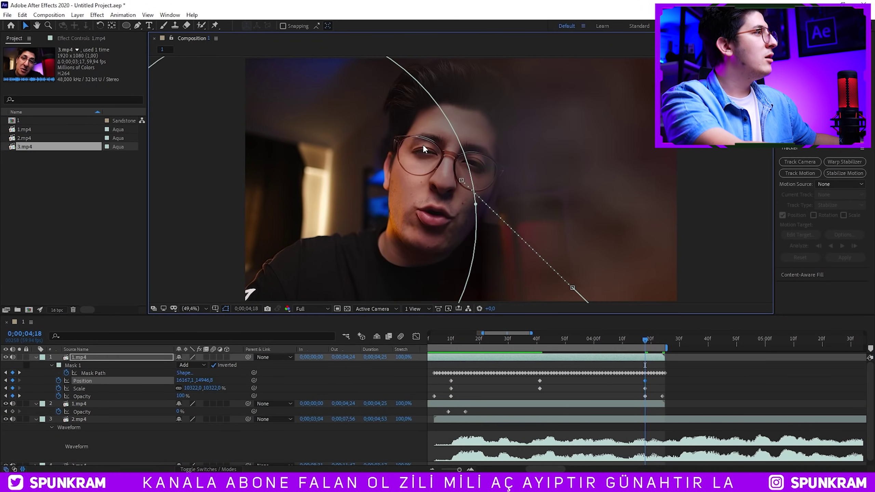
mouse_move(433, 355)
mouse_down()
mouse_move(652, 363)
mouse_move(470, 365)
mouse_up()
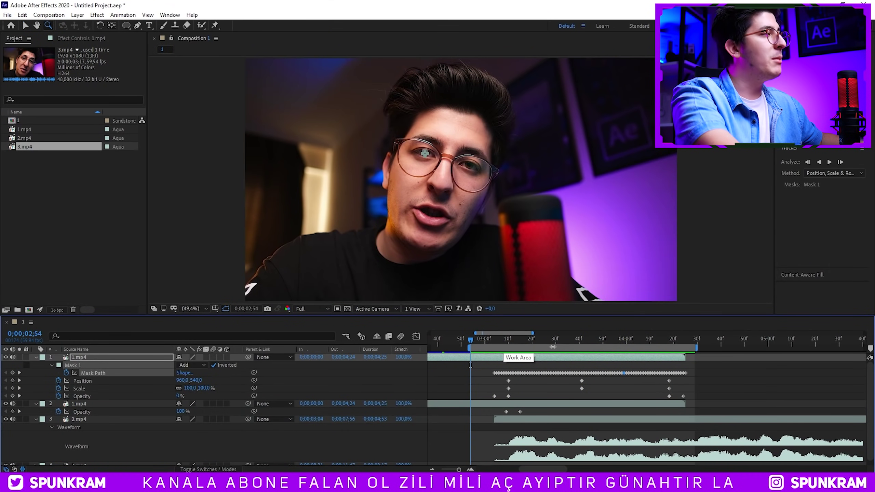
key(space)
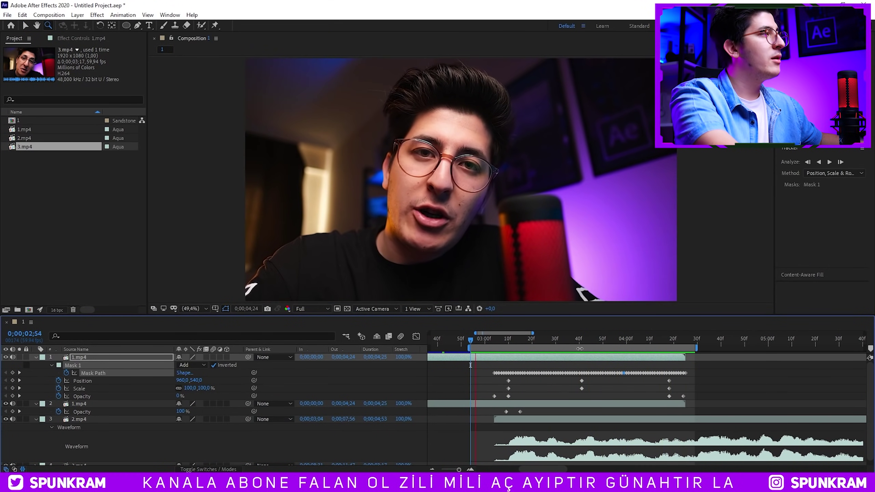
key(space)
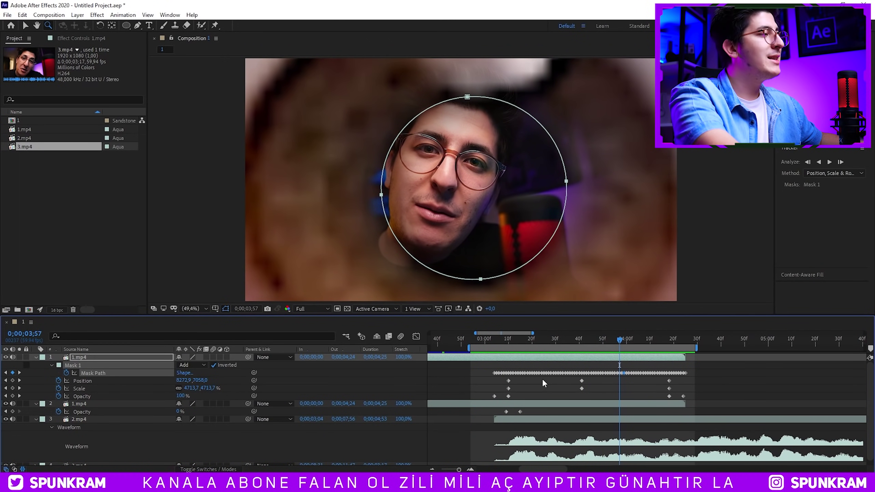
click(474, 383)
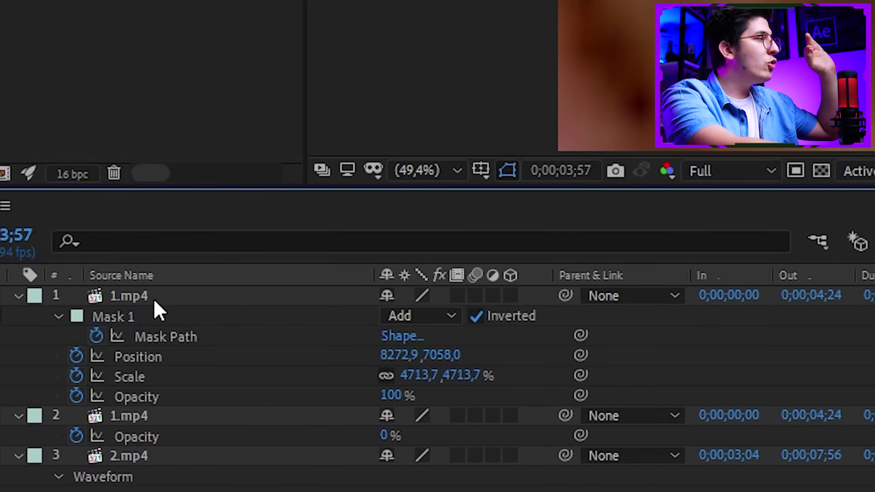
- Enable motion blur for the top 1.mp4 layer and check it on a mid-zoom frame
click(88, 358)
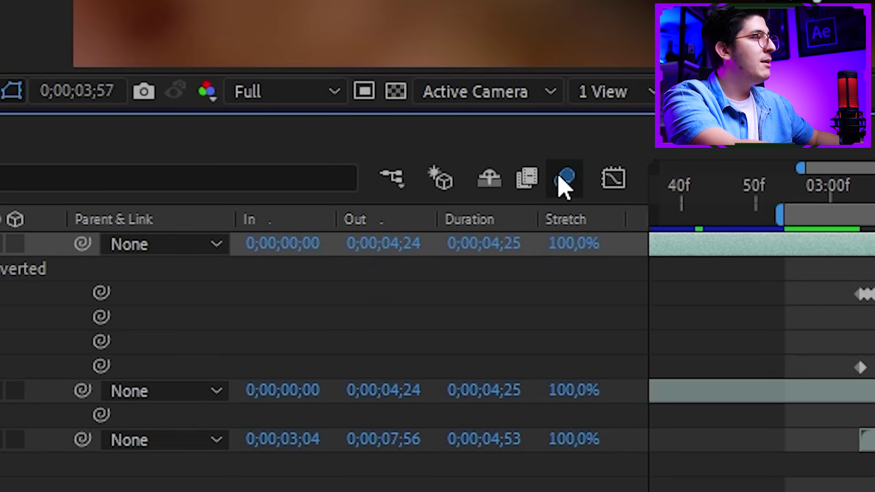
click(562, 181)
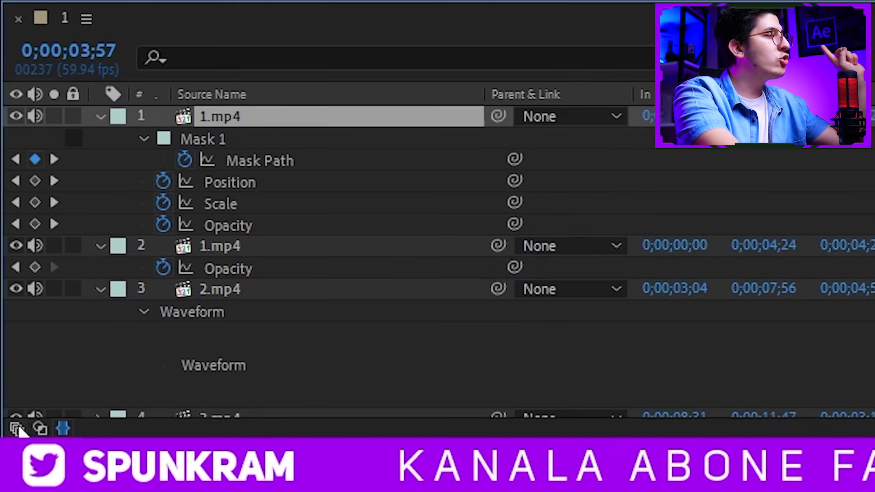
click(17, 428)
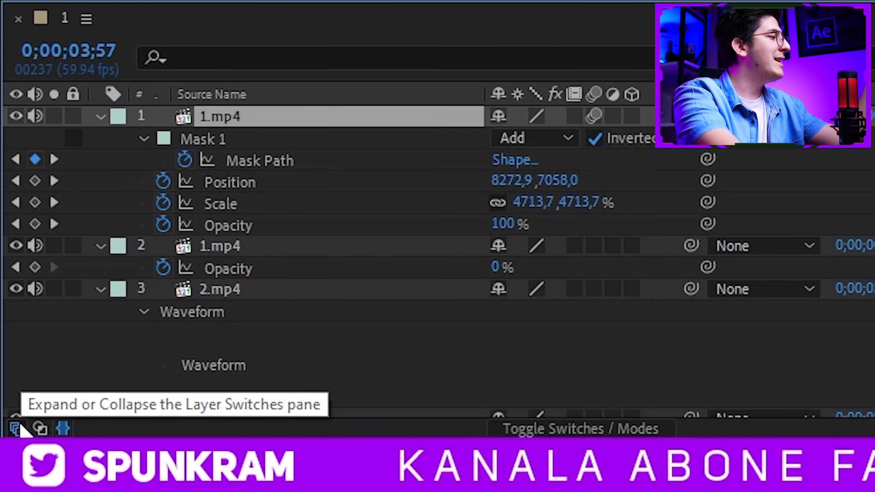
click(18, 428)
click(17, 428)
click(17, 428)
click(17, 429)
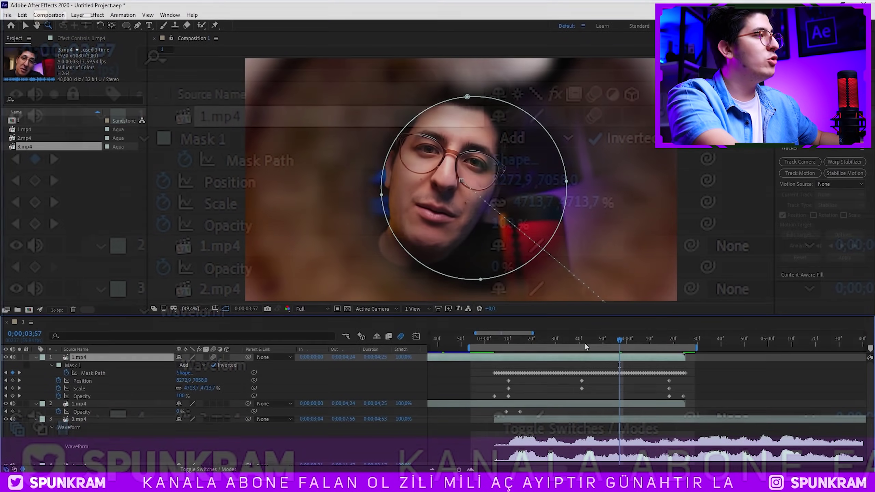
mouse_move(584, 341)
mouse_down()
mouse_move(531, 345)
mouse_move(659, 355)
mouse_move(514, 350)
mouse_move(530, 341)
mouse_up()
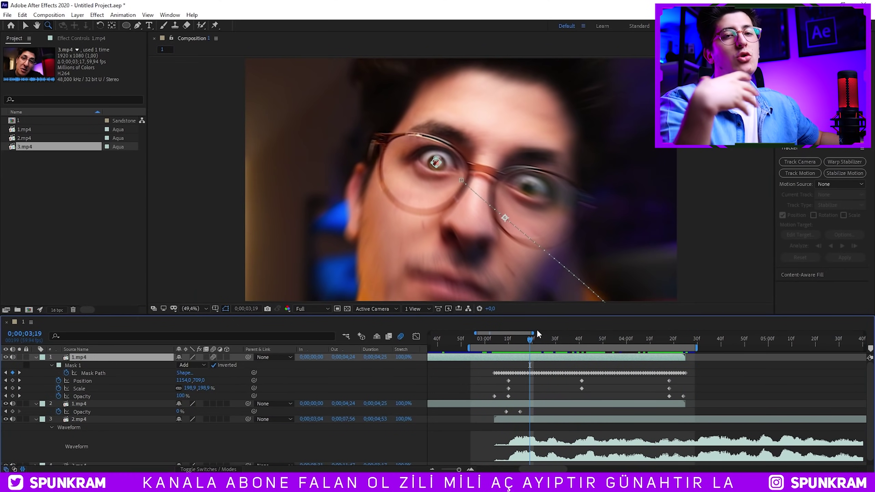
- Turn on Position and Scale keyframing for 2.mp4 and move the new keys later
click(123, 406)
key(minus)
click(553, 421)
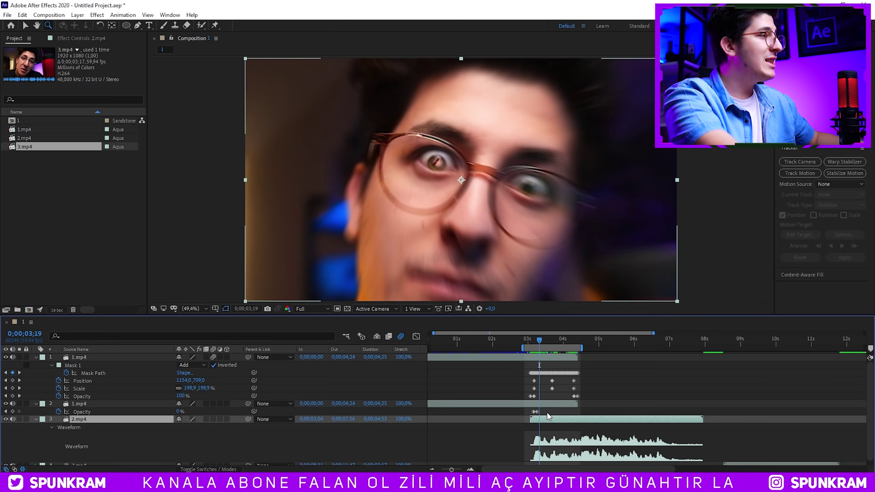
key(equal)
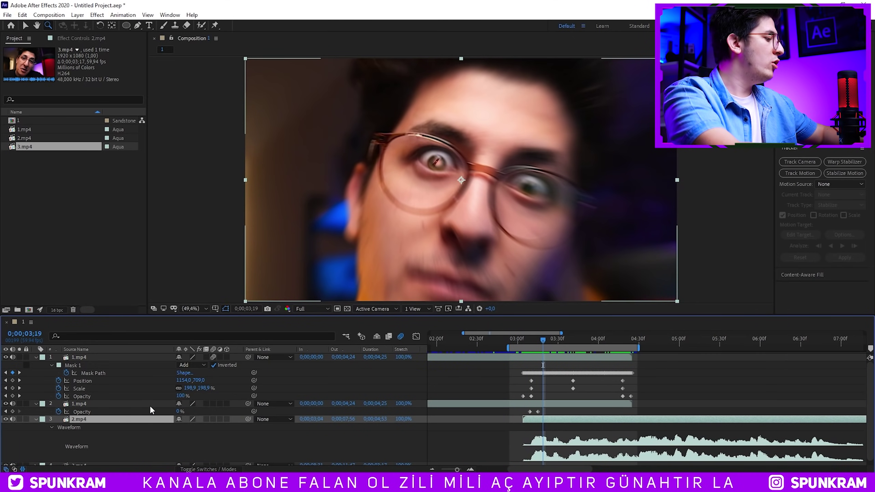
click(36, 419)
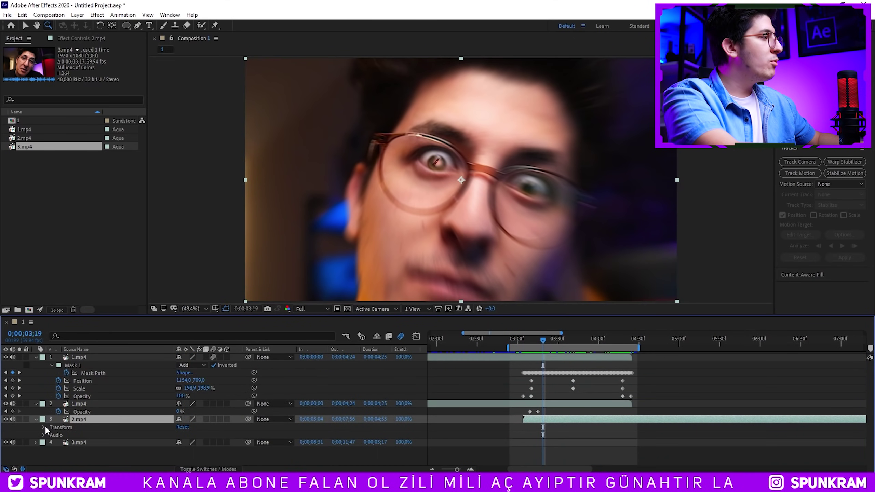
click(45, 427)
scroll(116, 420, down, 1)
click(58, 422)
click(58, 430)
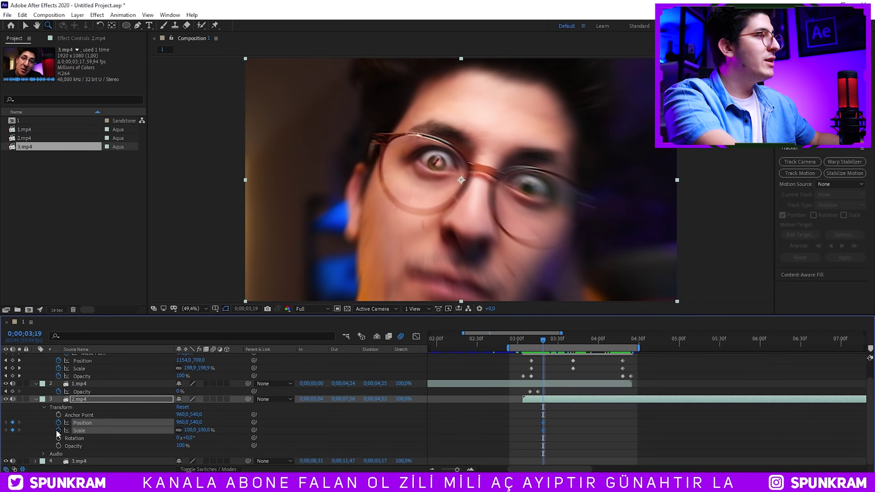
key(minus)
mouse_move(537, 413)
mouse_down()
mouse_move(523, 434)
mouse_move(573, 423)
mouse_up()
- At the zoom's start, shrink 2.mp4 and centre it inside the left eye's pupil
drag(581, 347, 526, 348)
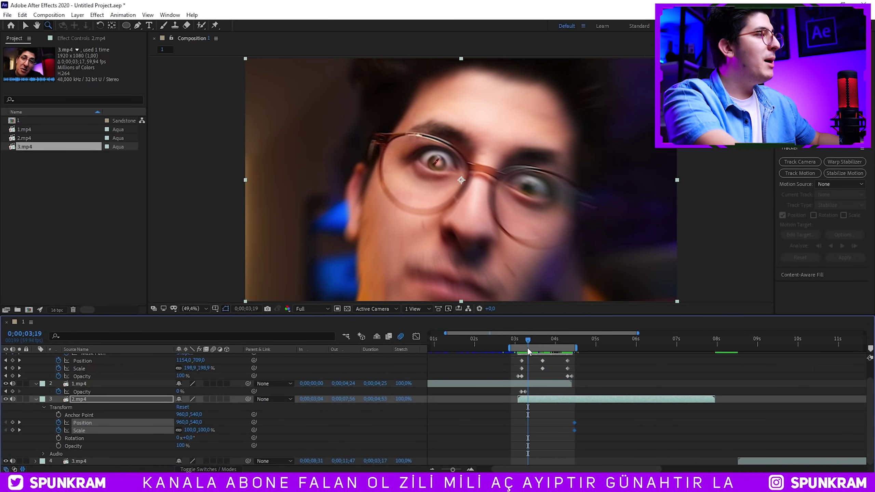
click(114, 400)
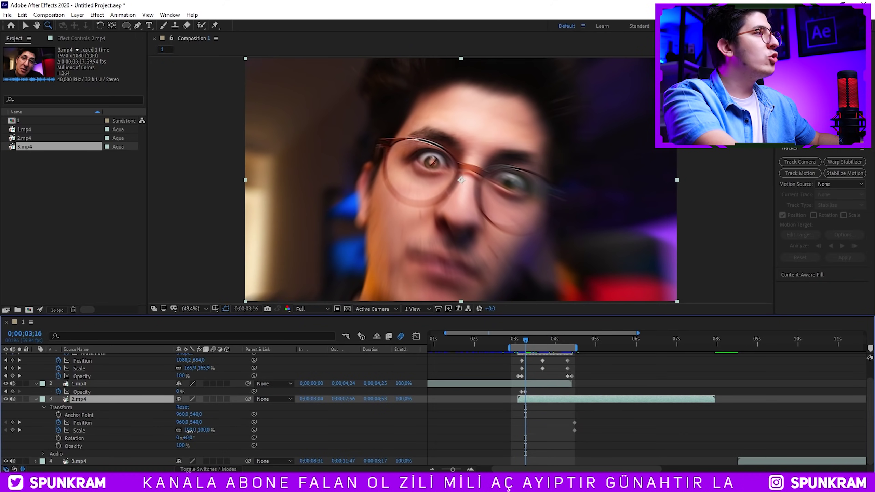
text(16)
key(v)
drag(475, 181, 444, 166)
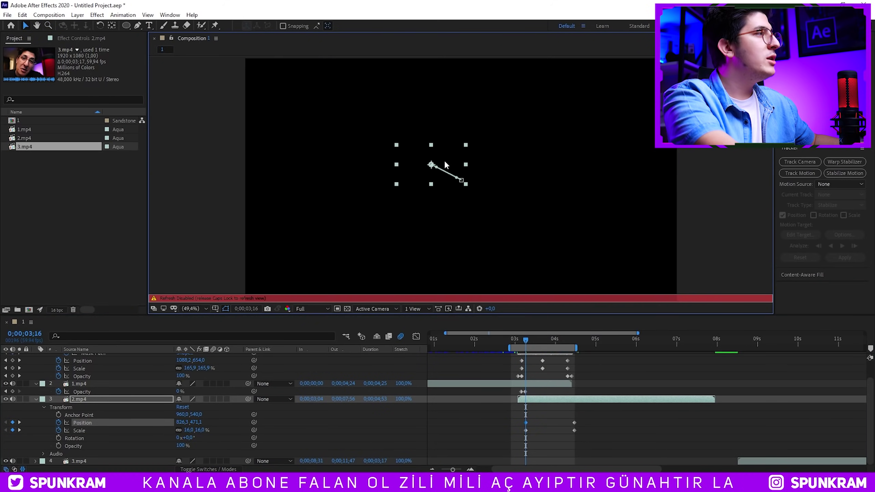
drag(465, 149, 445, 157)
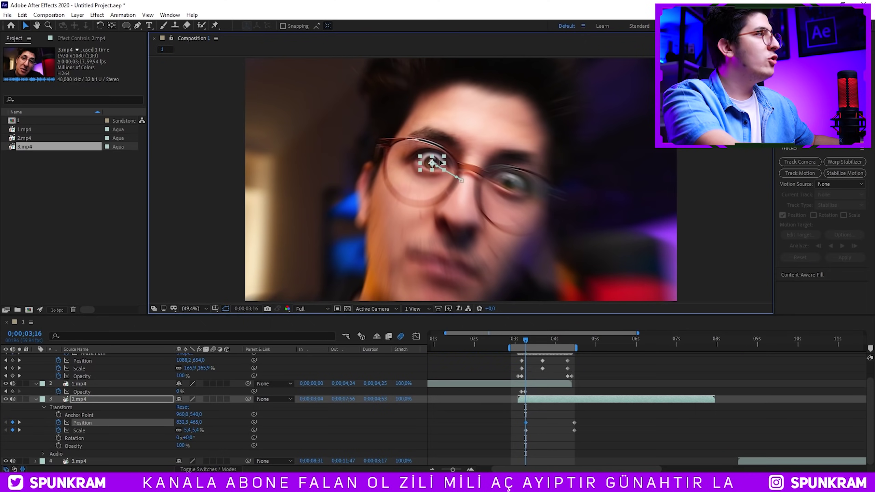
drag(437, 162, 439, 158)
- Step forward through the zoom, keyframing 2.mp4 to stay aligned with the growing pupil
scroll(531, 357, up, 2)
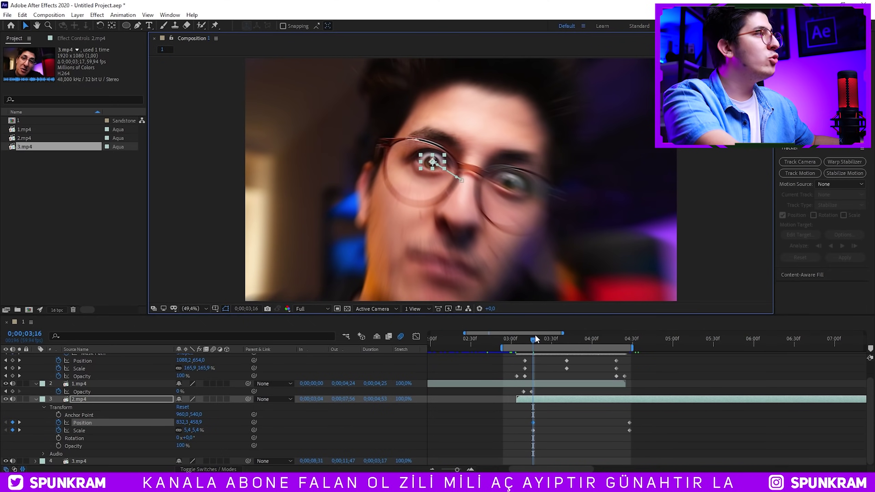
drag(534, 339, 549, 342)
drag(455, 155, 462, 157)
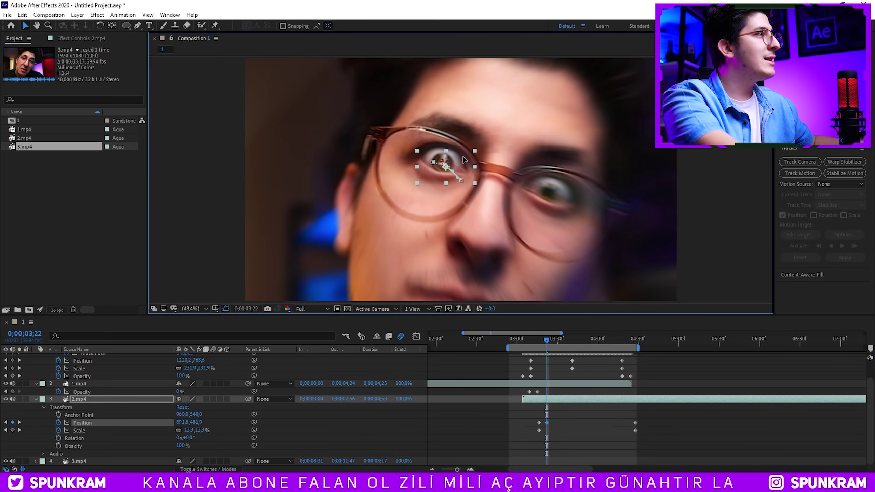
drag(548, 339, 560, 340)
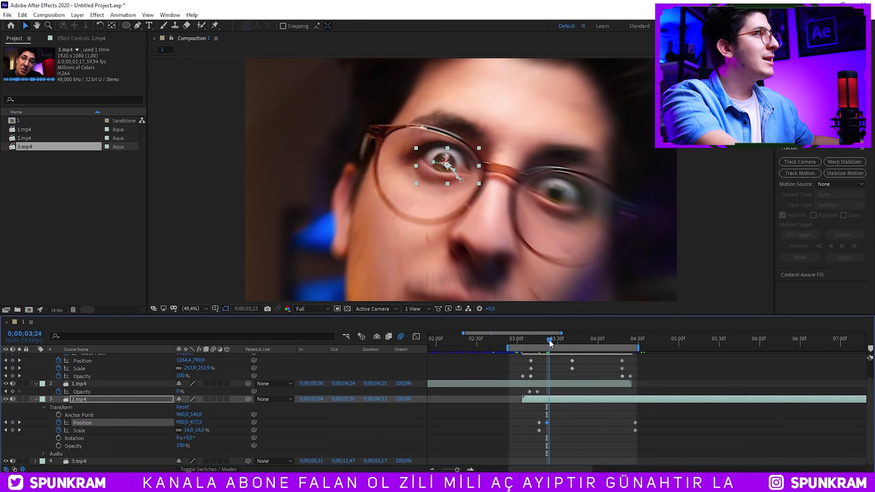
drag(490, 174, 533, 127)
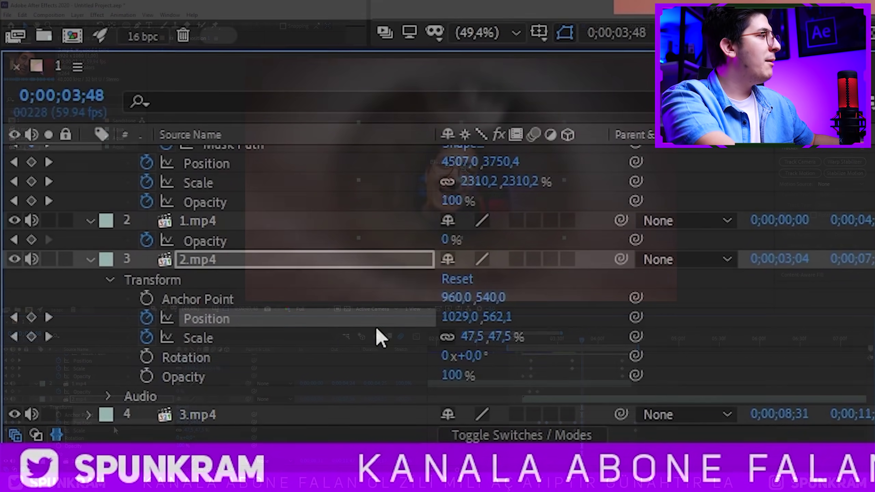
- Reset 2.mp4's Position to the frame centre and its Scale to 100%
right_click(133, 423)
click(425, 181)
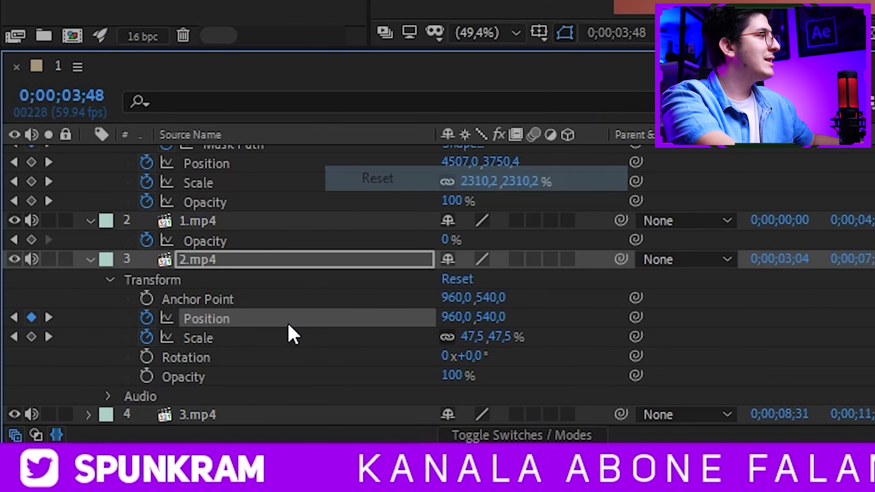
right_click(281, 334)
click(413, 193)
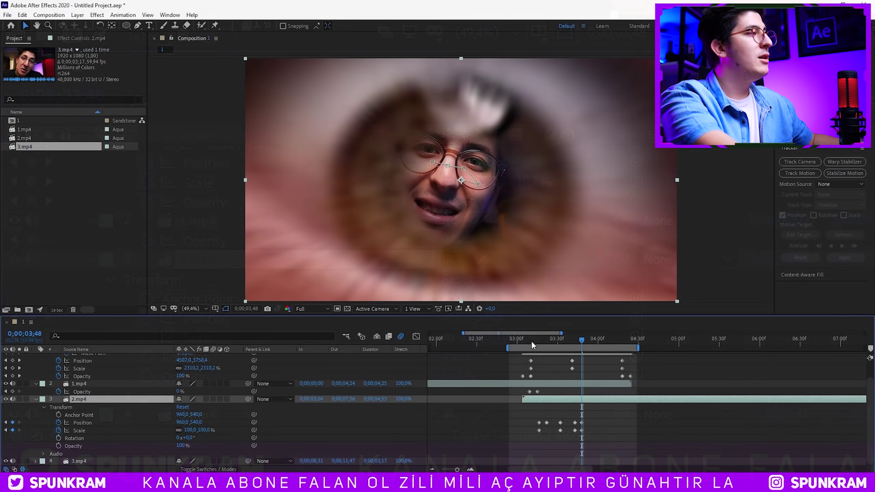
- Preview the eye-zoom transition from just before the zoom to the fully zoomed frame
drag(531, 340, 507, 339)
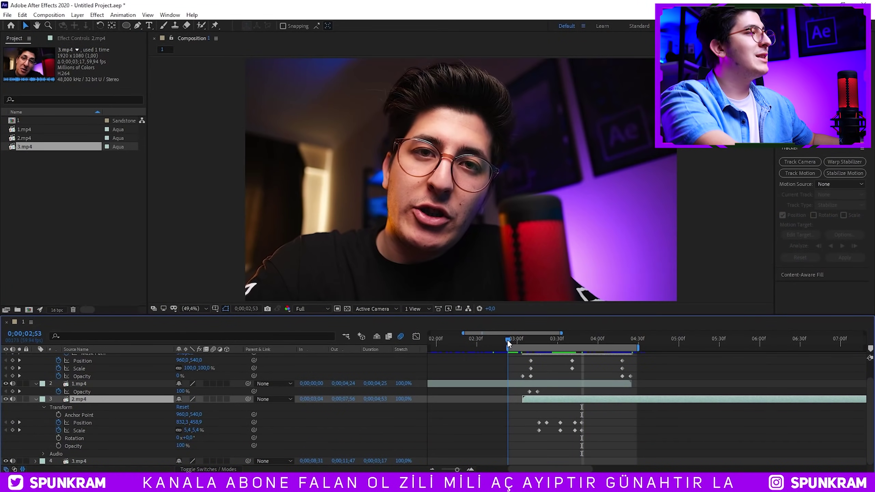
key(space)
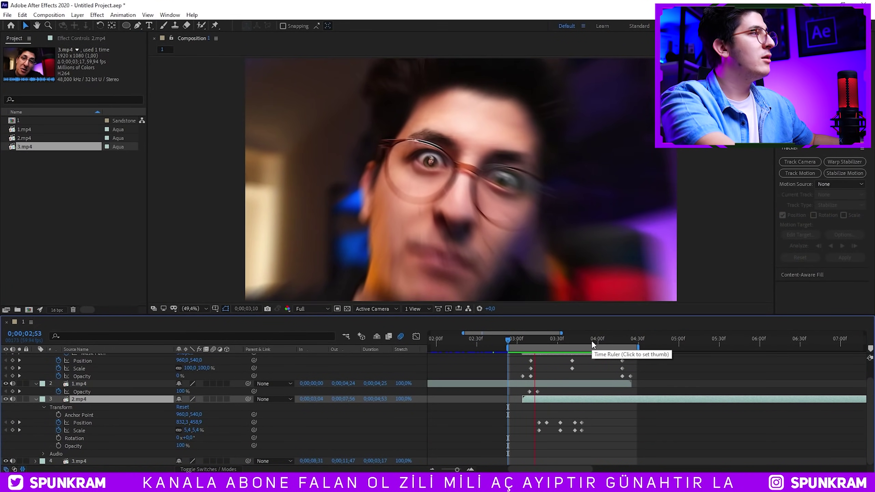
key(space)
drag(533, 342, 553, 344)
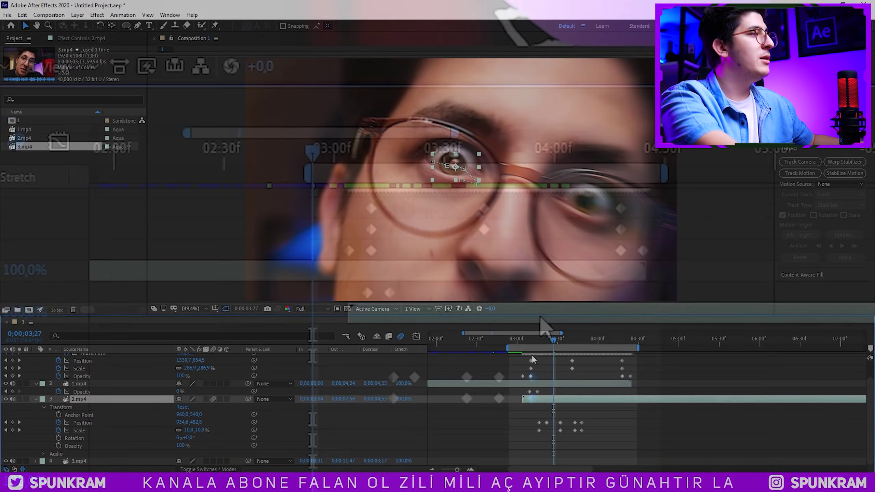
- Apply Easy Ease (F9) to 2.mp4's Position and Scale keyframes, then replay from the start
drag(603, 416, 531, 439)
key(F9)
click(670, 403)
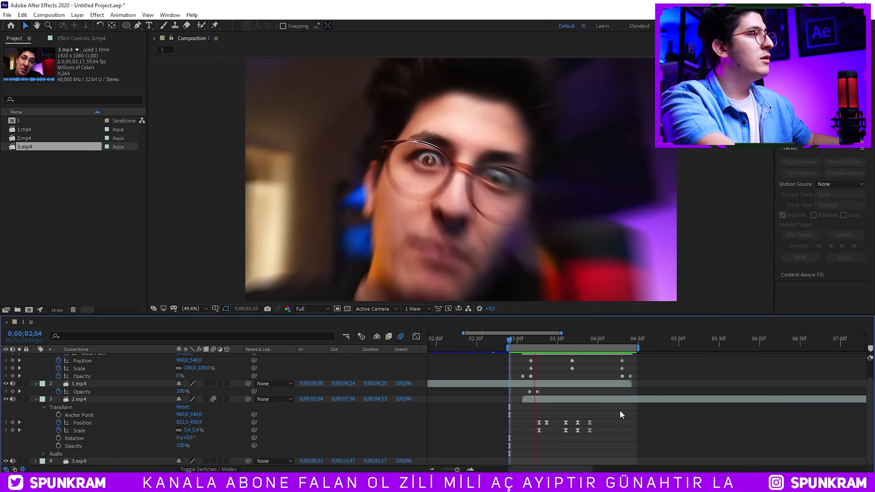
key(space)
key(semicolon)
key(Home)
key(space)
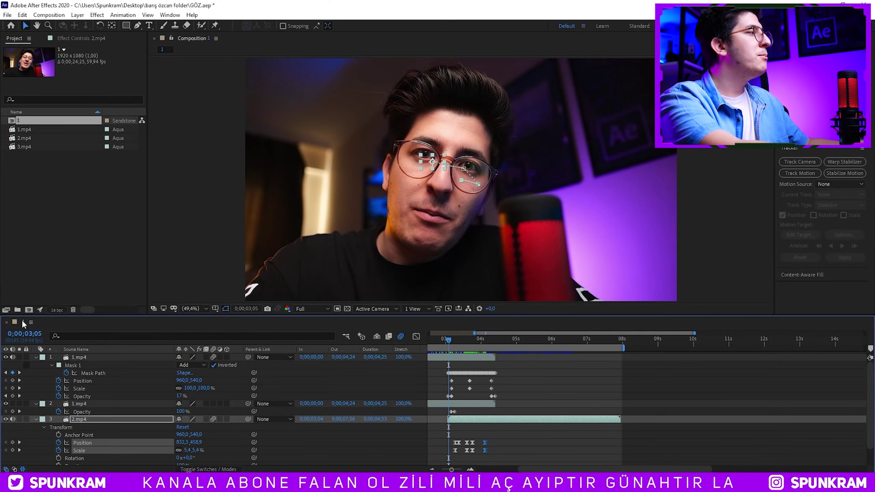
- Set the composition's Advanced shutter angle to 709 and check the blur on the eye-zoom frame
right_click(23, 322)
click(93, 152)
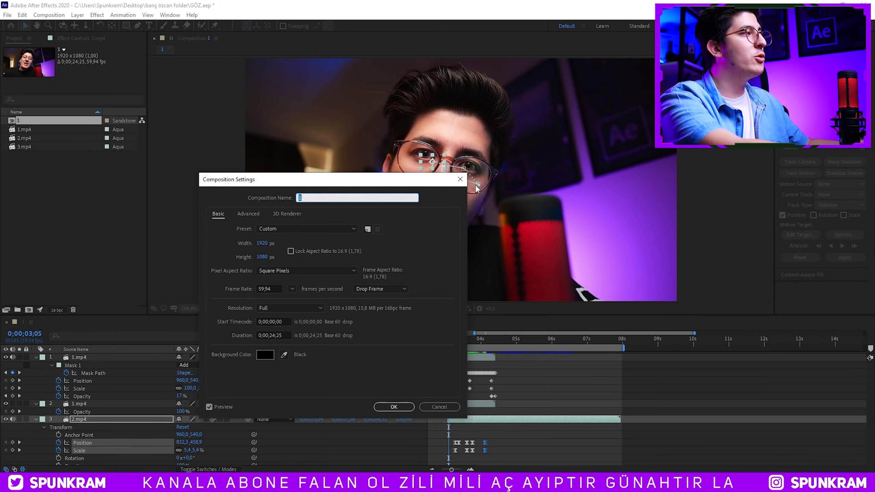
click(250, 214)
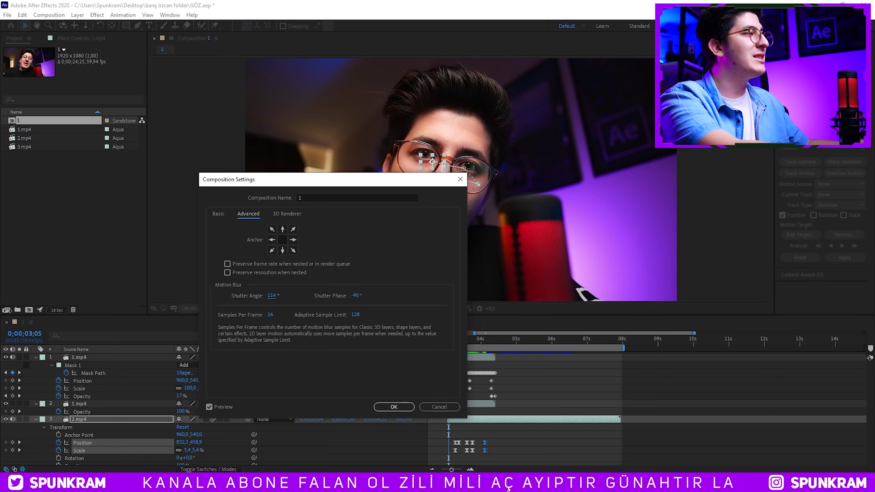
click(272, 297)
text(180)
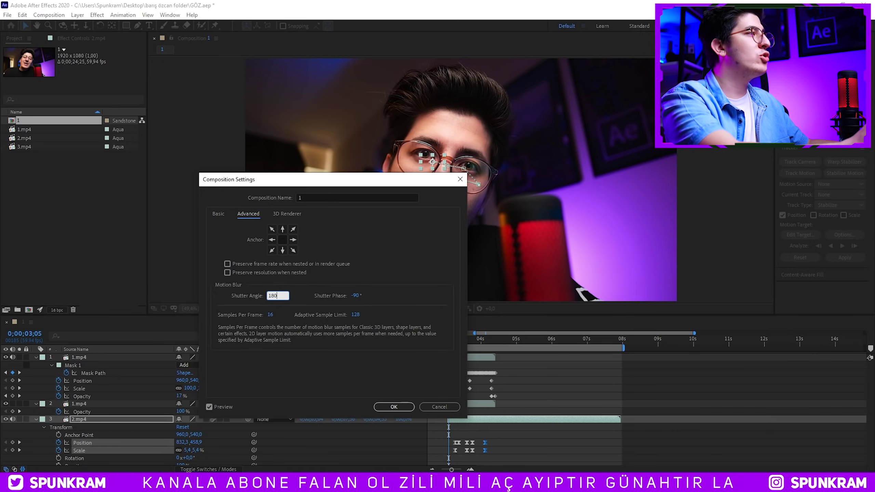
key(Return)
drag(448, 341, 470, 345)
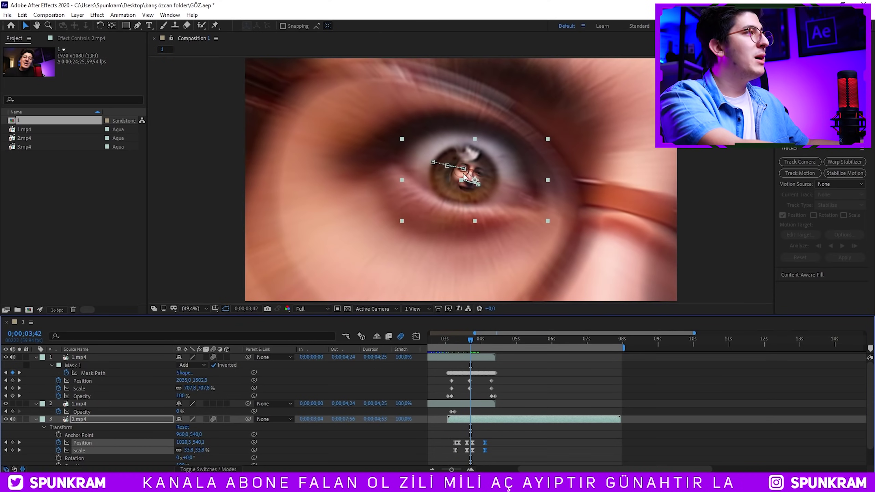
- Reopen Composition Settings to compare the preview and confirm the 709° shutter angle with OK
click(30, 322)
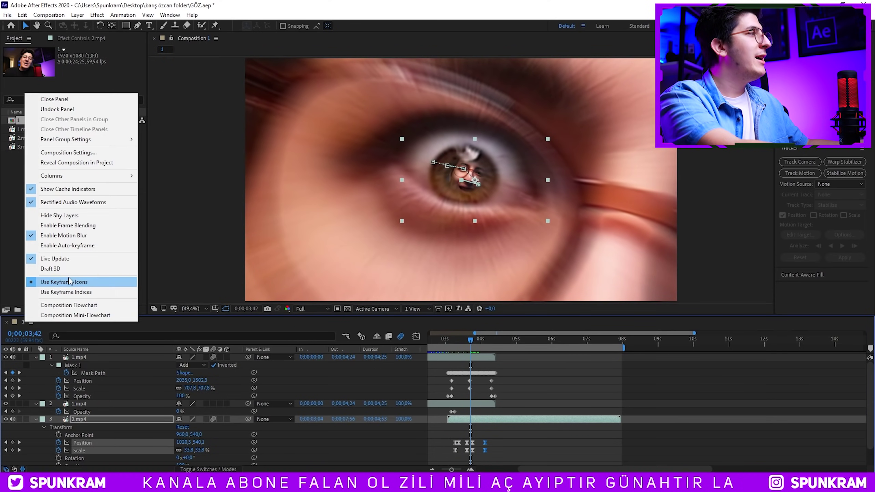
click(68, 152)
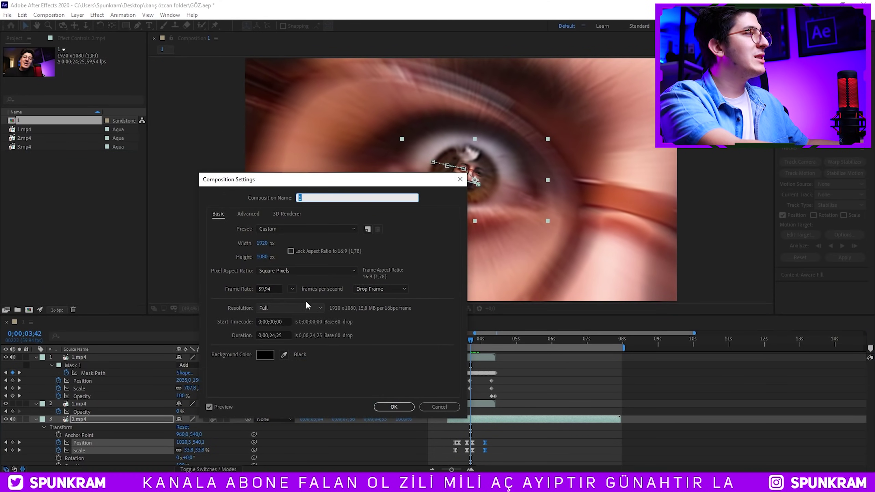
click(250, 213)
drag(292, 179, 410, 296)
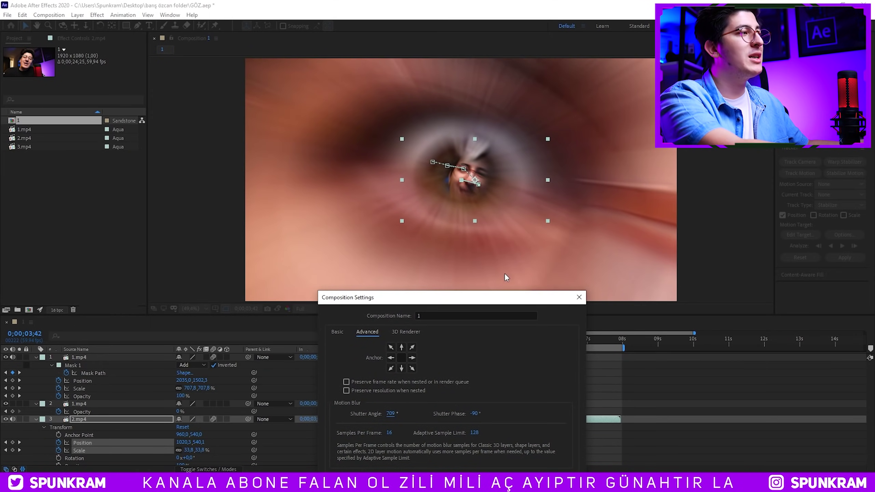
drag(505, 291, 501, 198)
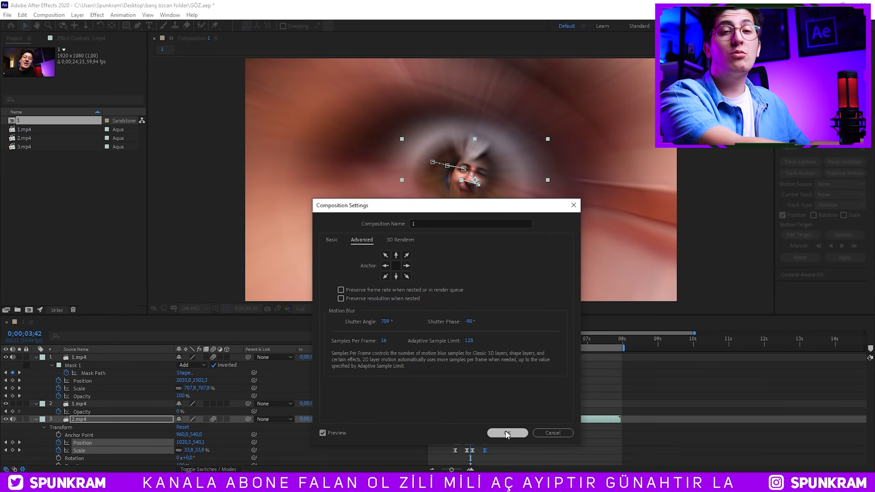
click(505, 433)
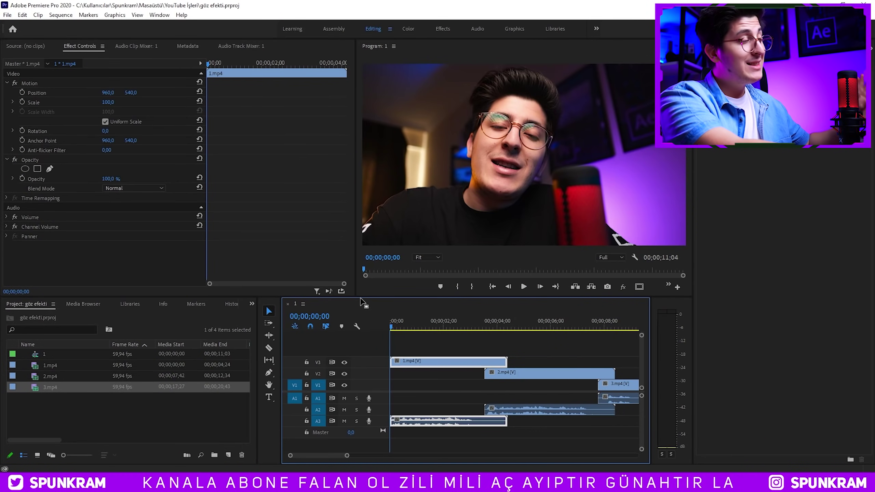
- Scrub the göz efekti sequence to about three seconds, where the clips overlap
mouse_move(433, 315)
mouse_down()
mouse_move(492, 317)
mouse_move(466, 315)
mouse_up()
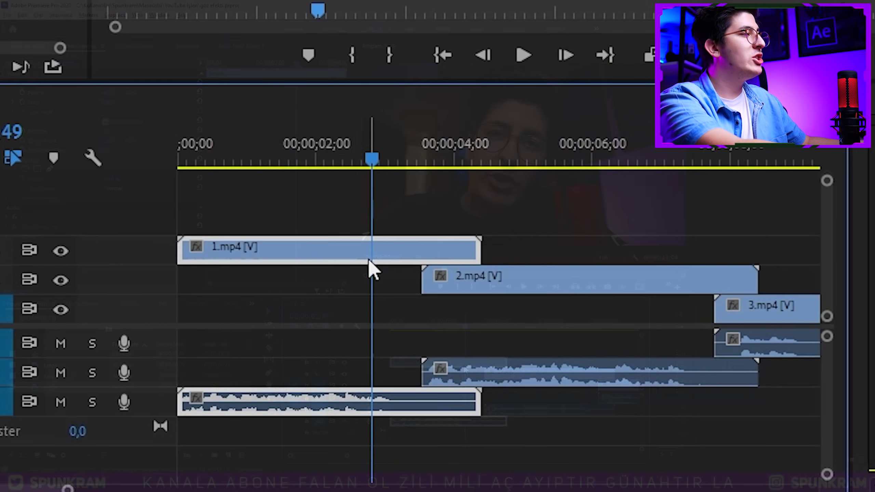
- Zoom the timeline in and cut 1.mp4 with the Razor just after three seconds
key(=)
drag(469, 325, 479, 322)
drag(410, 148, 418, 159)
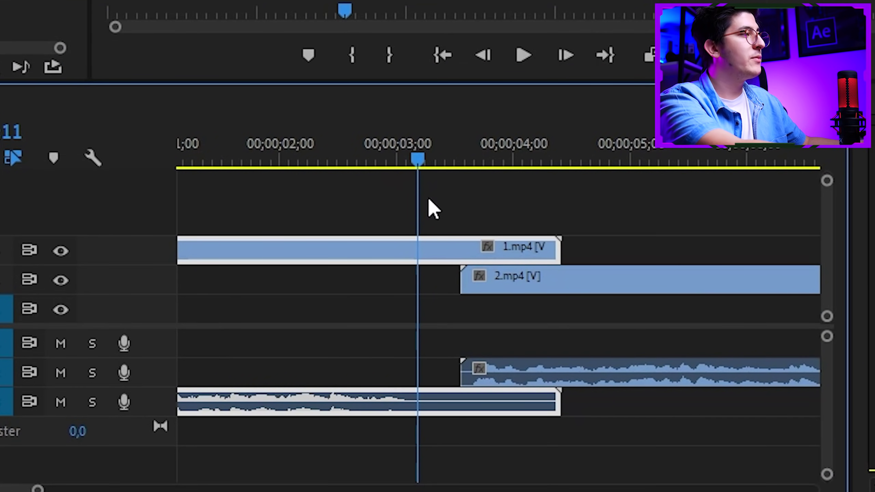
click(421, 257)
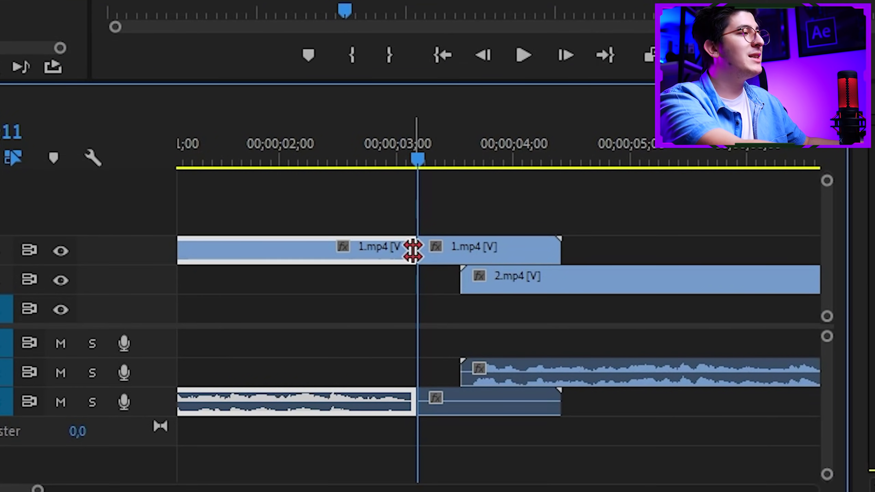
- Apply default transitions at the cut, delete the audio Constant Power, and preview the Cross Dissolve
click(420, 251)
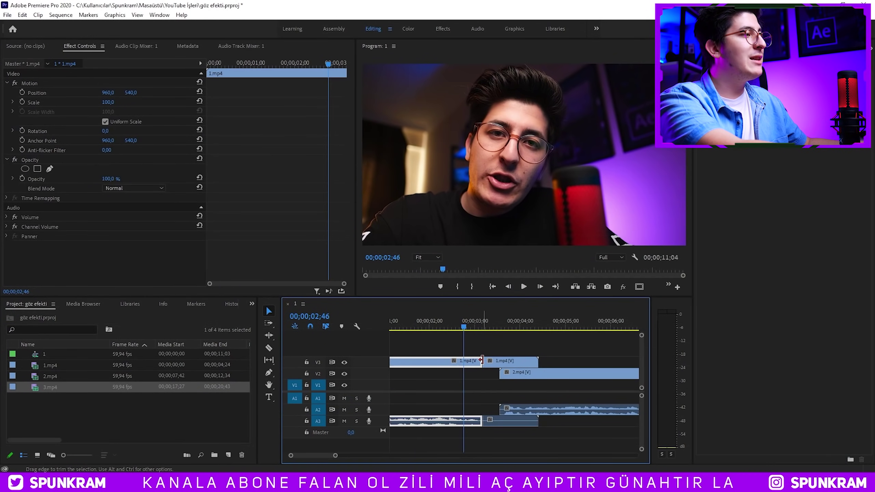
right_click(482, 361)
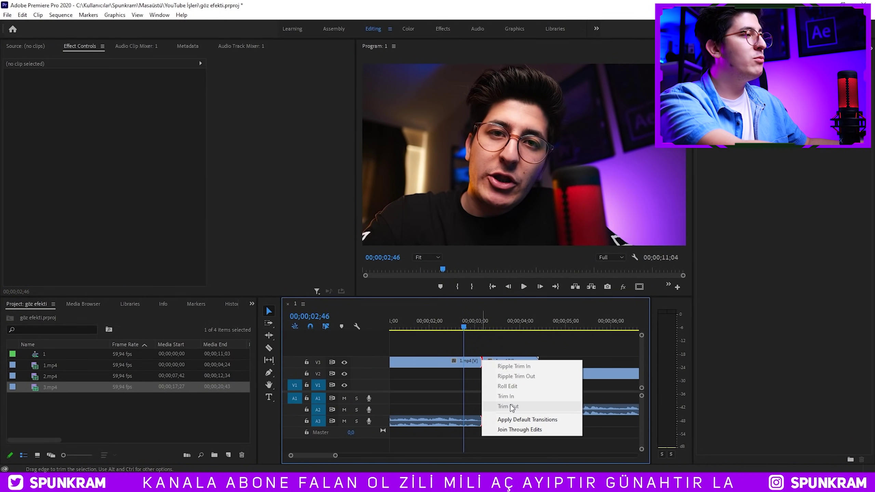
click(517, 420)
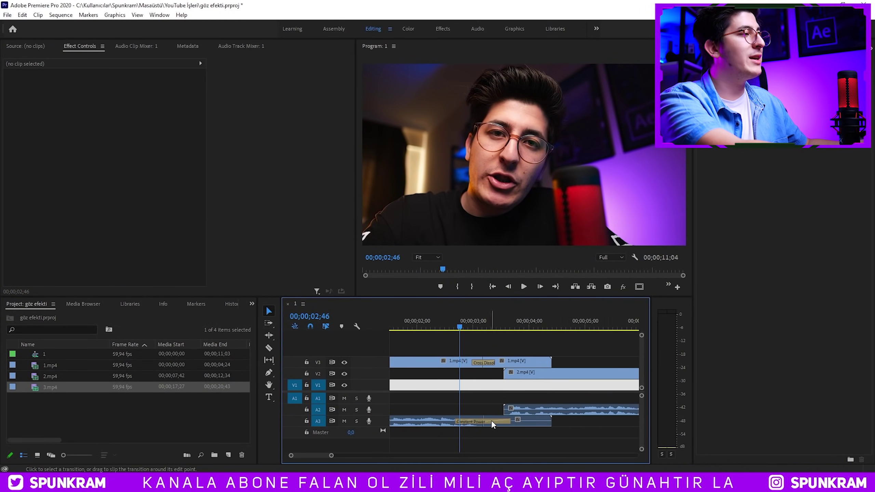
click(491, 421)
key(Delete)
drag(429, 322, 495, 328)
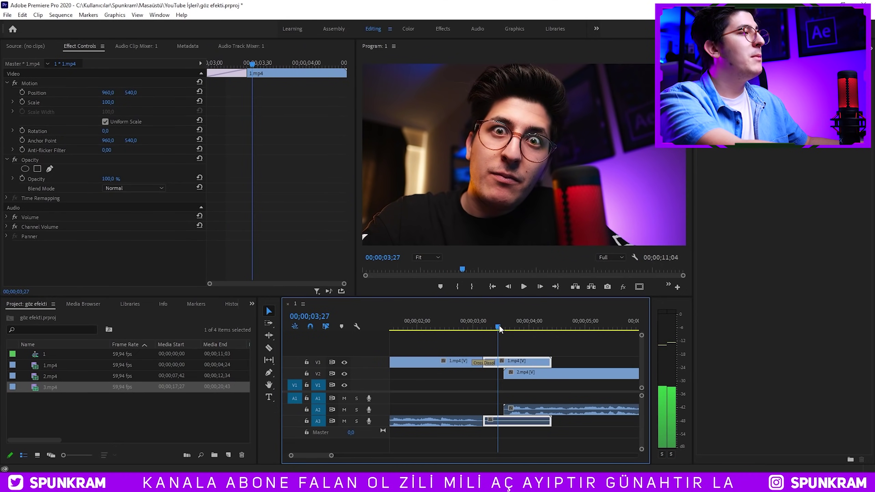
- At 03;26, enlarge the preview and add a smaller ellipse mask to the clip's Opacity
drag(495, 328, 497, 328)
click(419, 258)
click(438, 311)
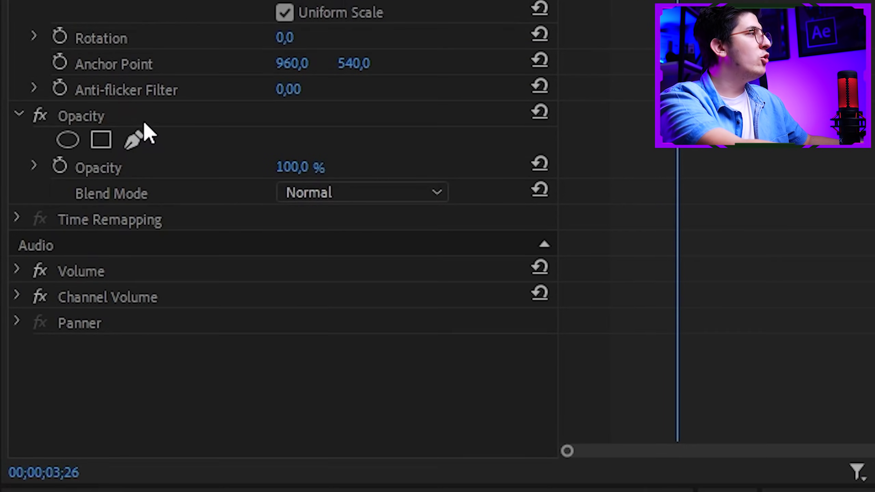
click(143, 122)
click(69, 140)
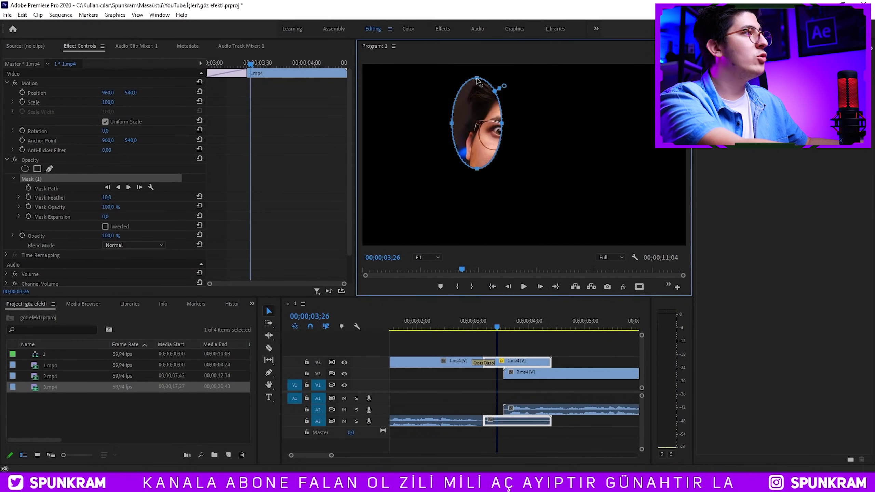
drag(477, 71, 486, 121)
- Magnify the preview to 400% and fit the ellipse mask tightly around the pupil
click(427, 257)
click(426, 329)
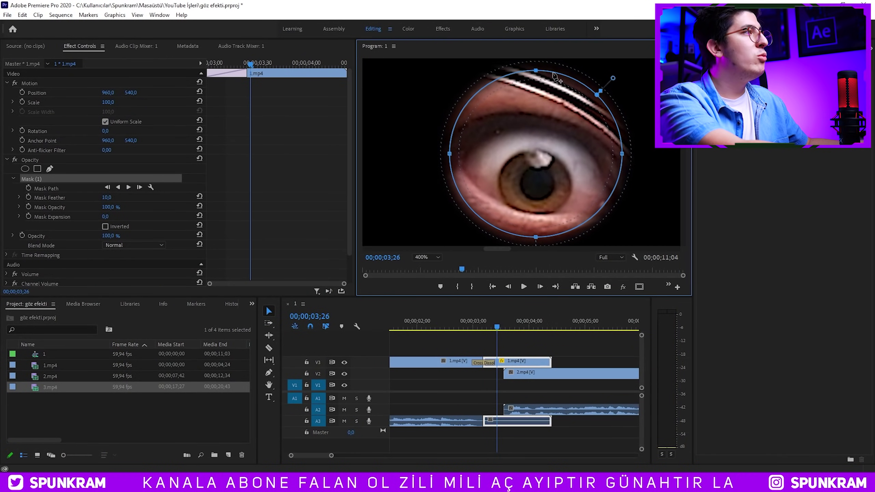
drag(536, 71, 537, 169)
mouse_move(622, 203)
mouse_down()
mouse_move(519, 203)
mouse_move(546, 180)
mouse_up()
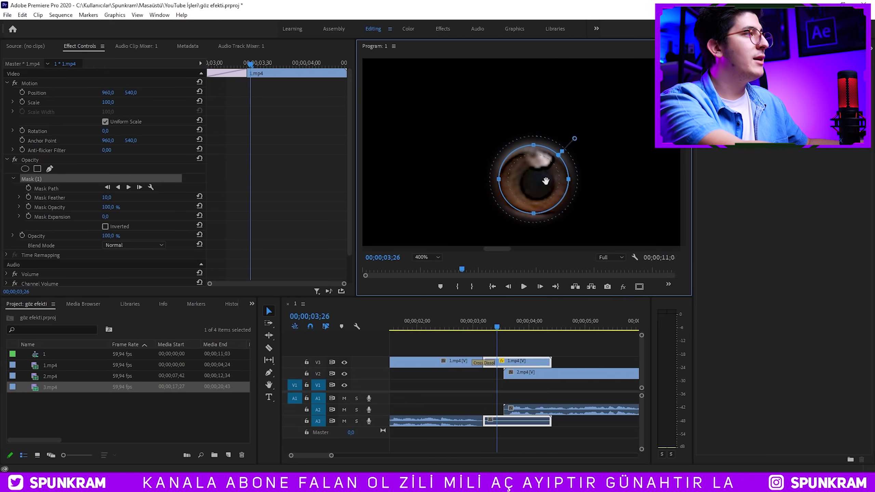
drag(535, 144, 537, 168)
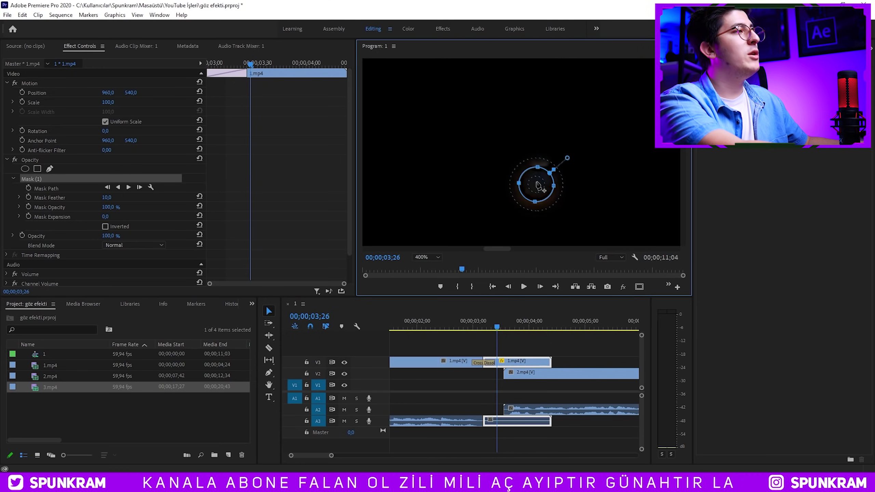
- Set Mask Feather to 5 and track the mask forward through the clip
click(107, 197)
text(5)
key(Return)
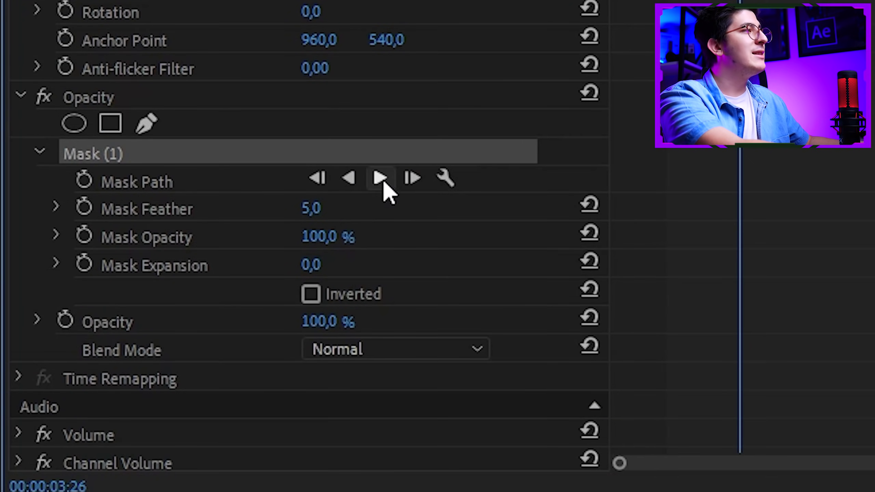
click(128, 187)
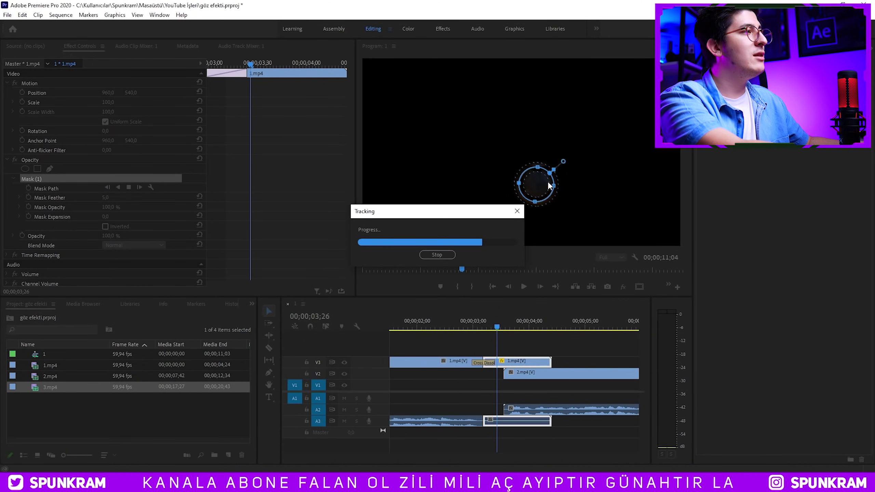
mouse_move(544, 322)
mouse_down()
mouse_move(502, 321)
mouse_move(527, 321)
mouse_up()
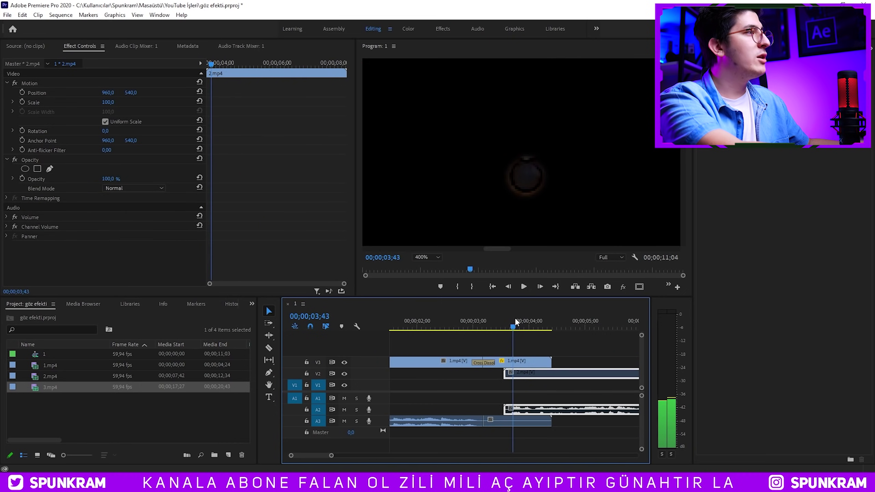
- Invert Mask (1) on 1.mp4 in V3 and track it backward from frame 03;27
drag(528, 324, 526, 325)
click(525, 363)
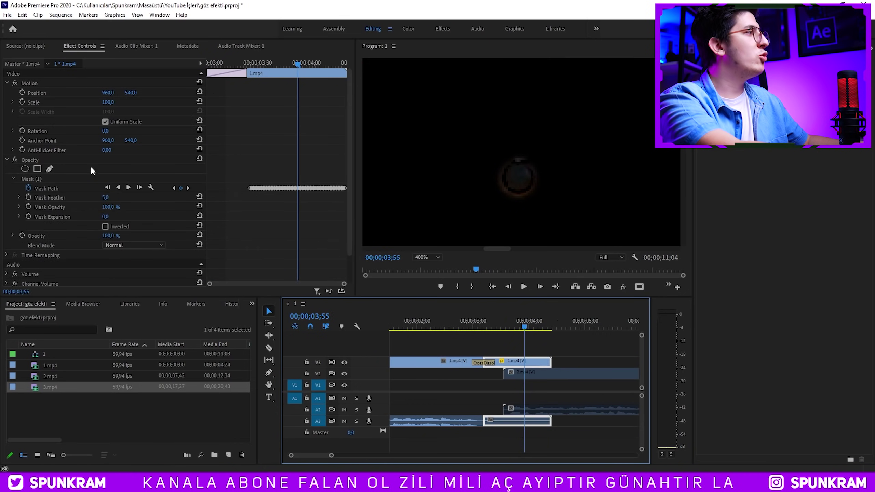
click(106, 227)
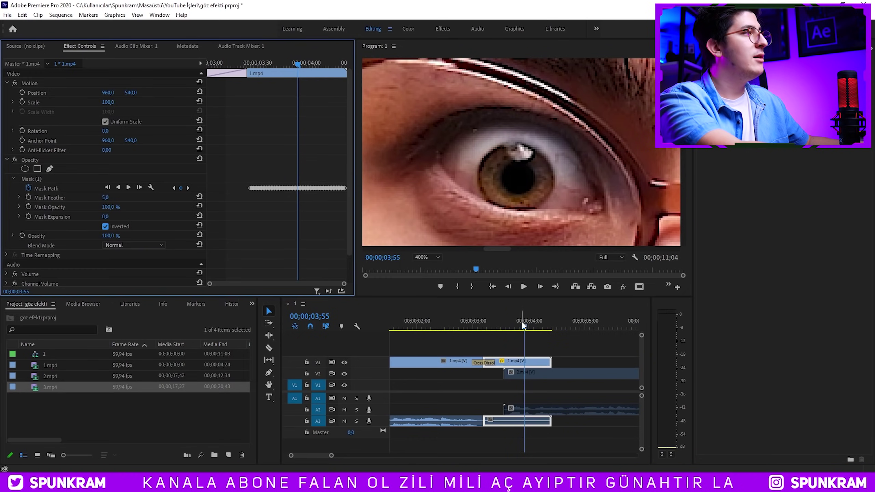
drag(523, 325, 498, 324)
click(54, 179)
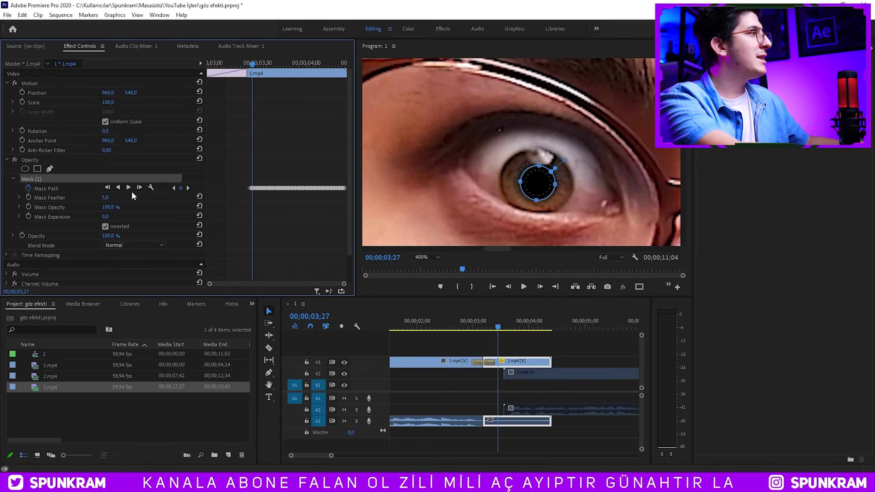
click(119, 187)
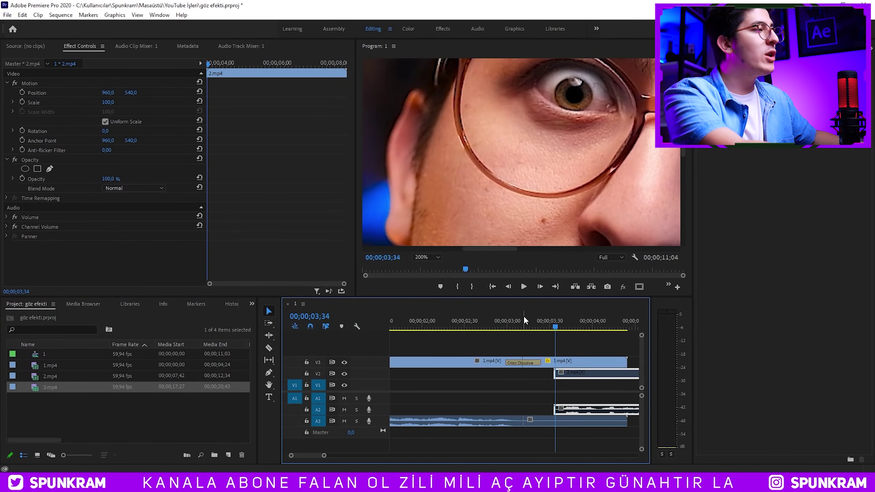
- Shift 2.mp4 32 frames earlier and start Position keyframes on 1.mp4 at 03;01
drag(525, 317, 510, 316)
drag(589, 378, 538, 377)
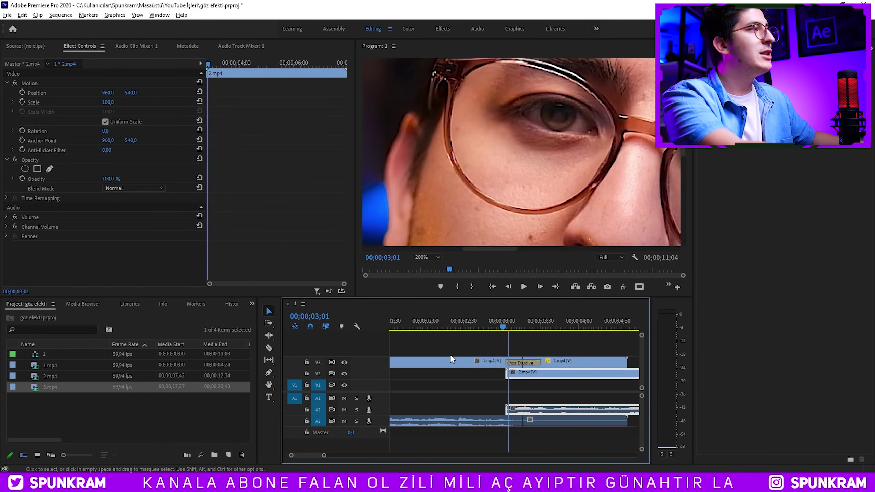
key(minus)
drag(481, 324, 484, 331)
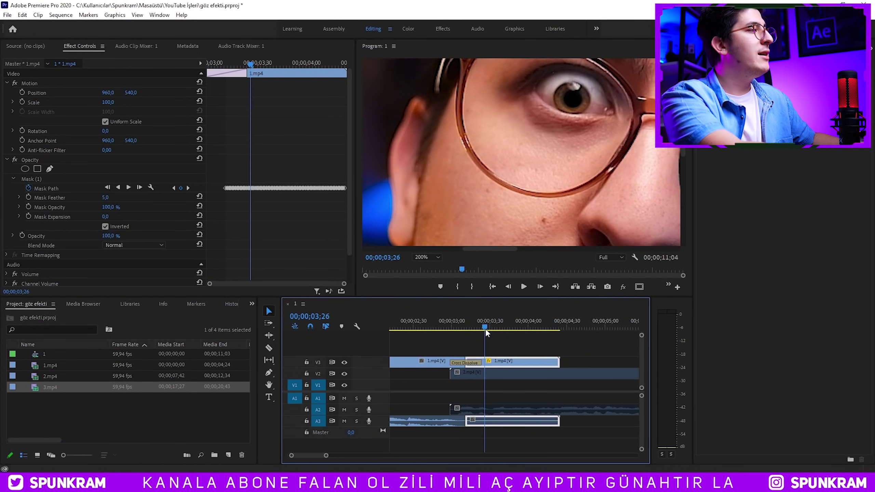
click(22, 93)
click(45, 85)
- At about 04;09, scale 1.mp4 up and reposition it so the dark pupil fills the frame
drag(516, 318, 539, 317)
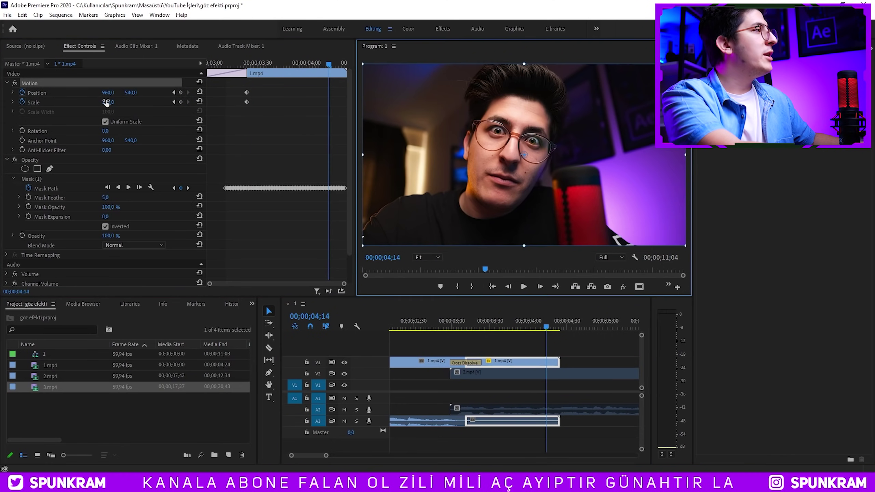
drag(108, 102, 241, 102)
drag(426, 121, 724, 450)
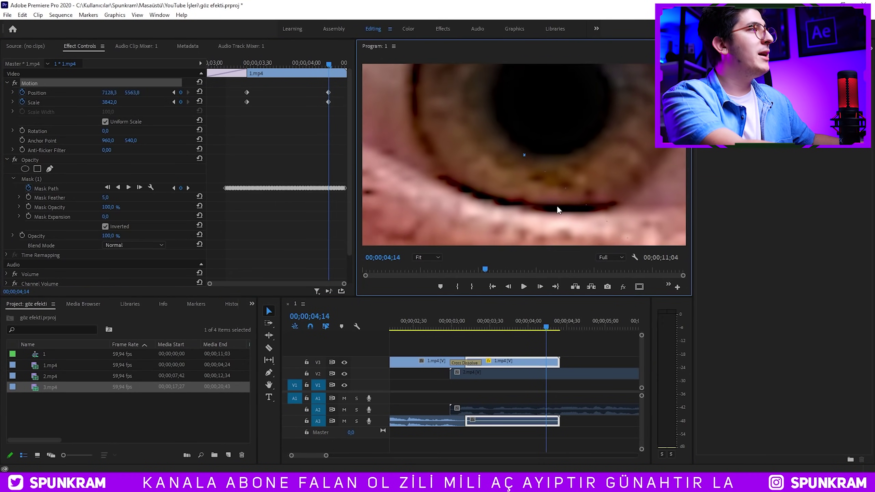
click(105, 110)
drag(110, 102, 102, 99)
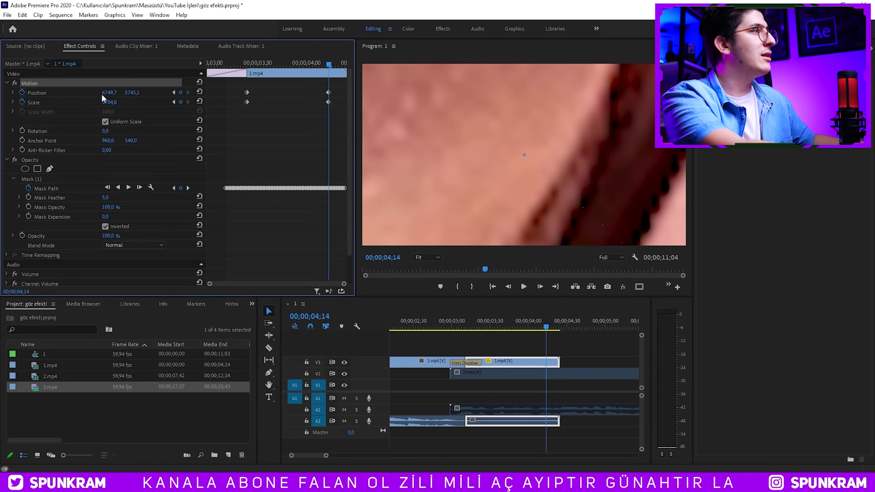
drag(395, 88, 527, 136)
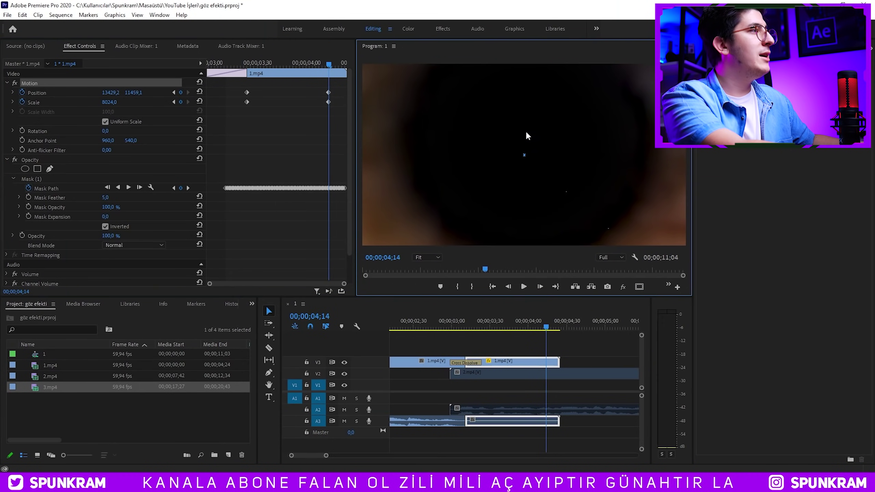
- Add a Cross Dissolve to the end of 1.mp4 with Ctrl+D
click(553, 358)
key(ctrl+d)
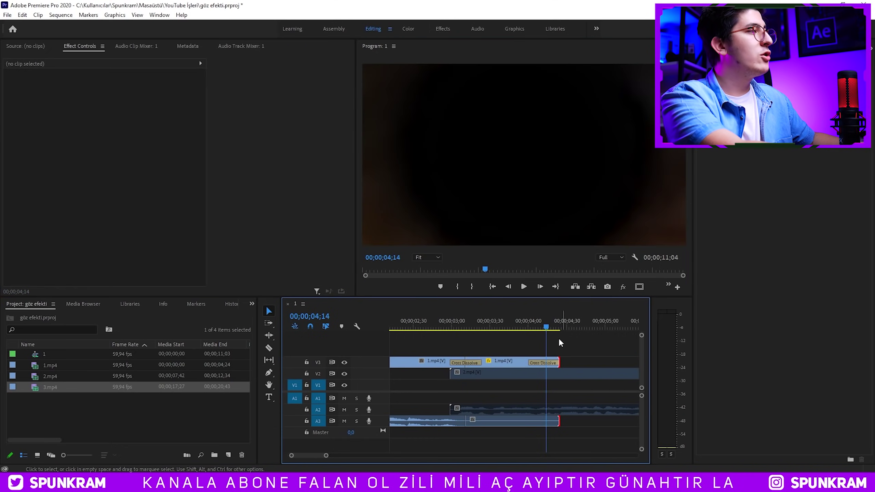
click(552, 374)
mouse_move(523, 328)
mouse_down()
mouse_move(459, 327)
mouse_move(504, 328)
mouse_up()
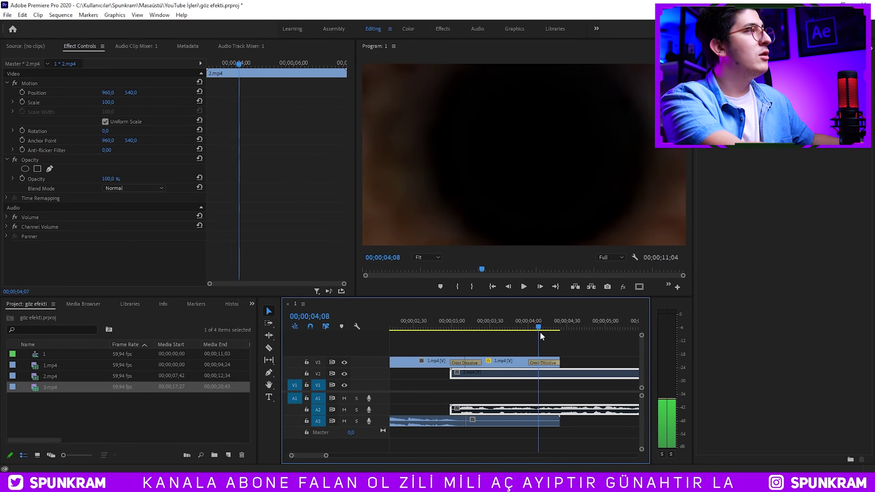
- Re-enable 2.mp4 with Shift+E, preview the transition, and keyframe its Position at 04;00
mouse_move(506, 329)
mouse_down()
mouse_move(515, 334)
mouse_move(499, 333)
mouse_up()
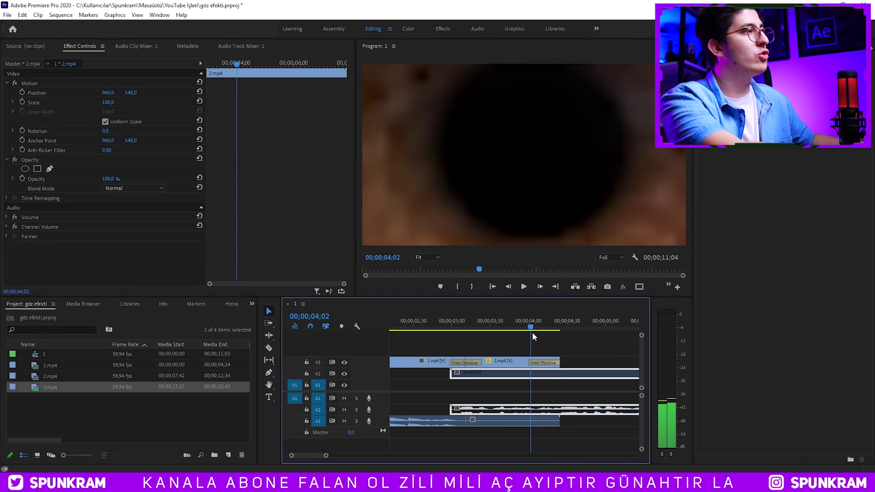
drag(499, 332, 497, 332)
key(shift+e)
key(minus)
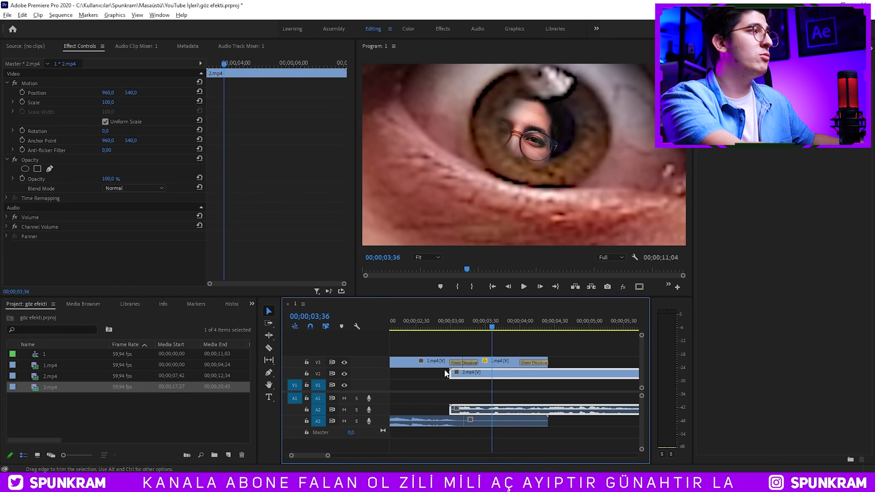
drag(473, 324, 453, 324)
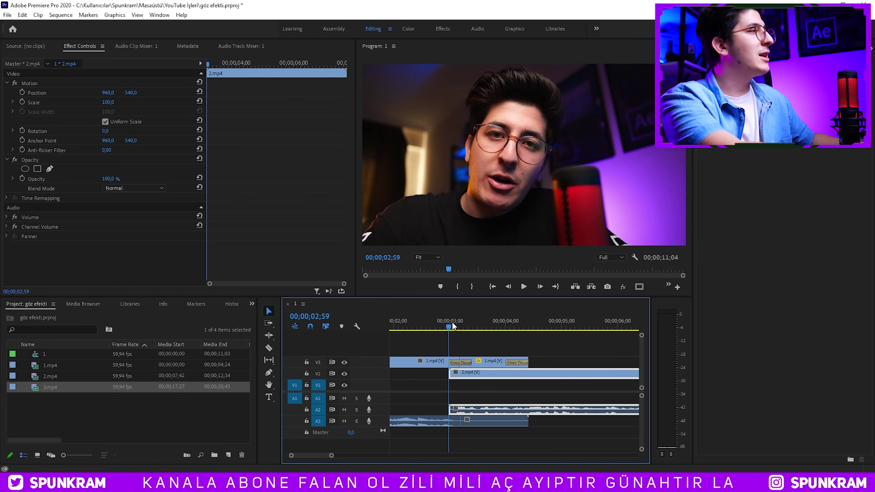
drag(457, 327, 506, 330)
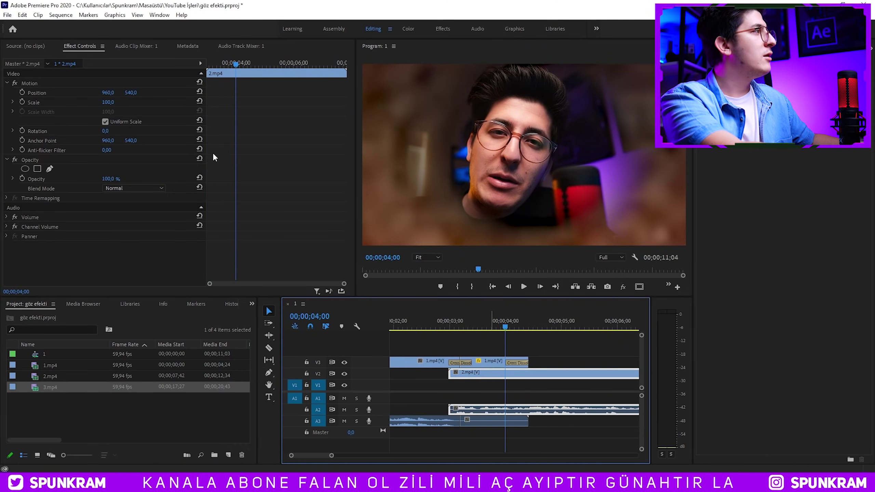
click(22, 93)
- Keyframe 2.mp4's Scale at 04;00, select its Motion at 03;26, and play back the transition
click(22, 102)
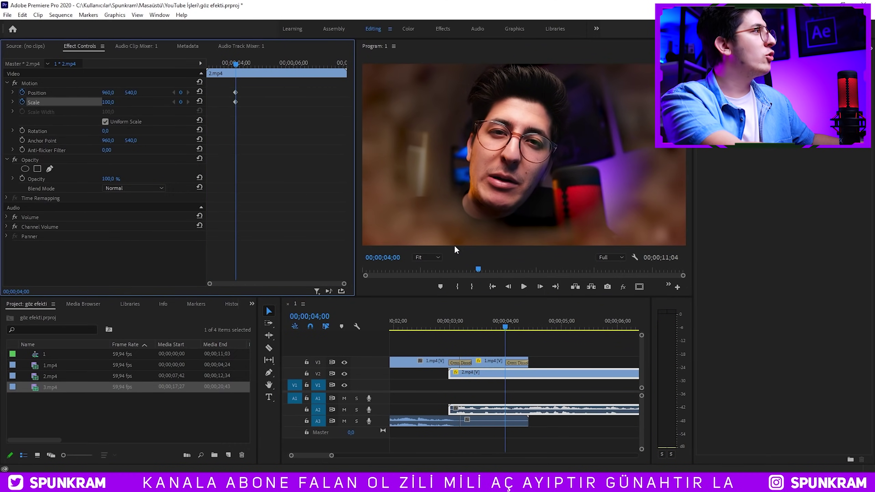
drag(514, 320, 474, 318)
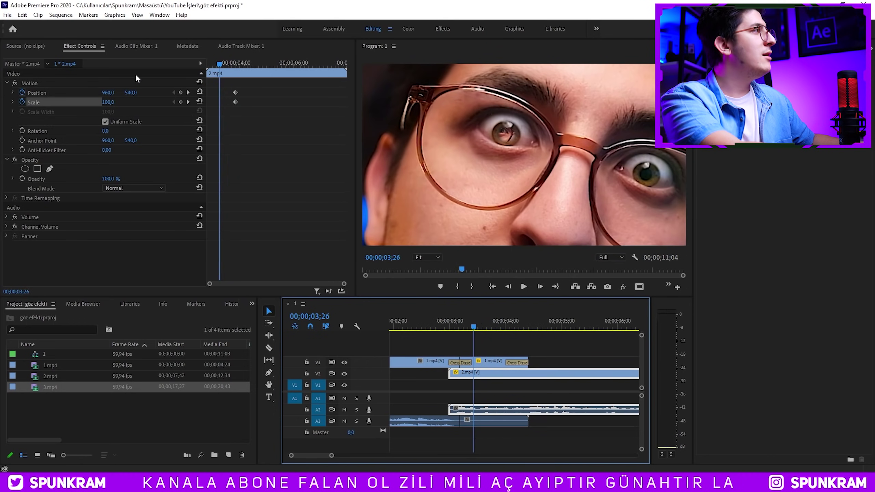
click(111, 82)
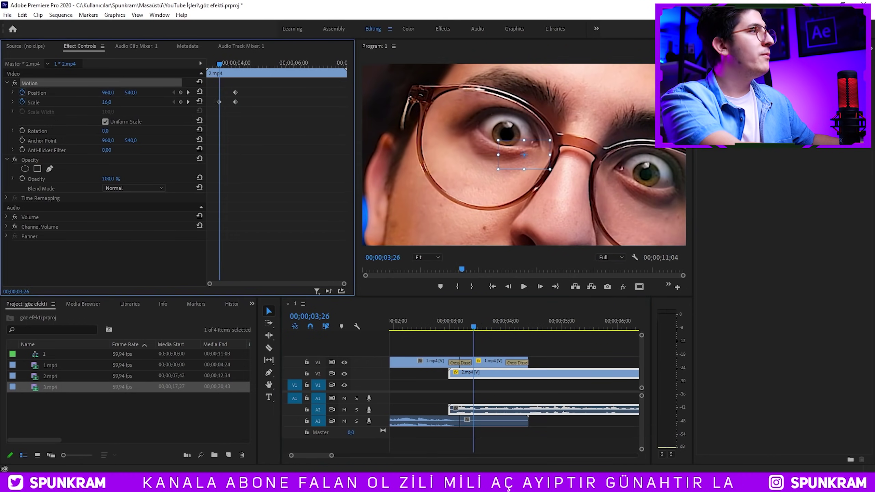
click(458, 319)
key(minus)
click(524, 287)
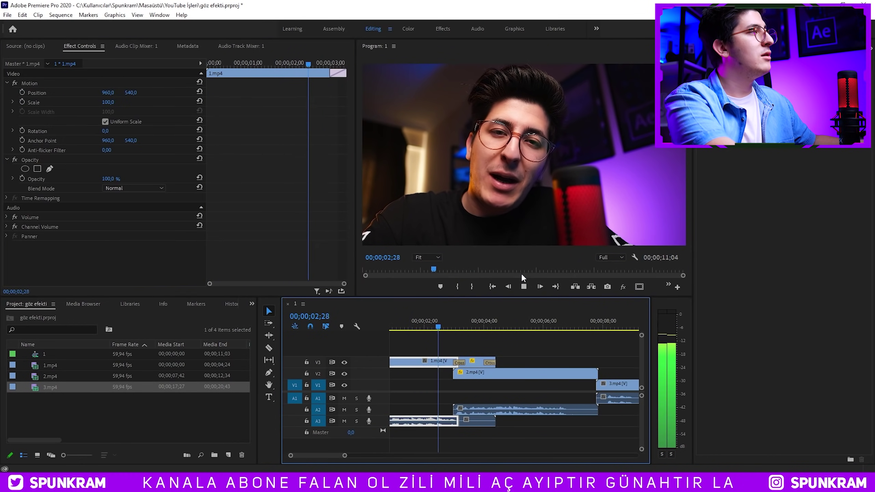
key(equal)
key(space)
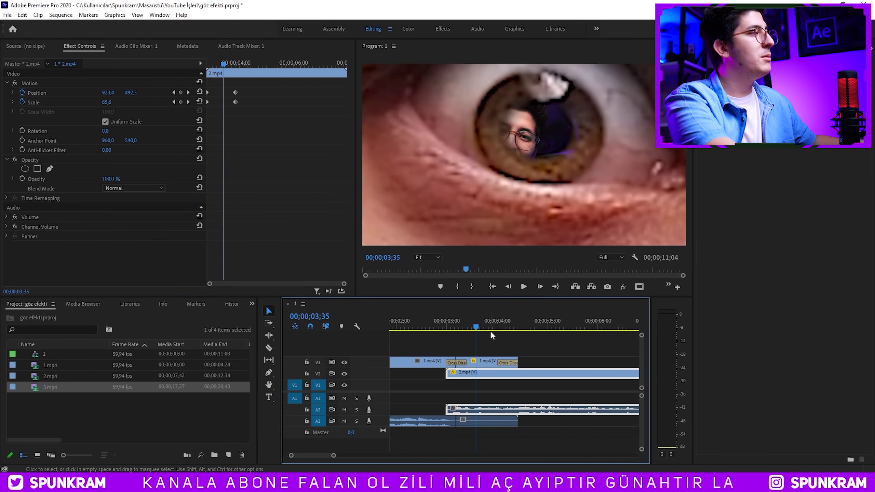
- Move the face up at 03;46 to align with the eye, then review it growing inside the pupil at 200%
drag(480, 327, 485, 327)
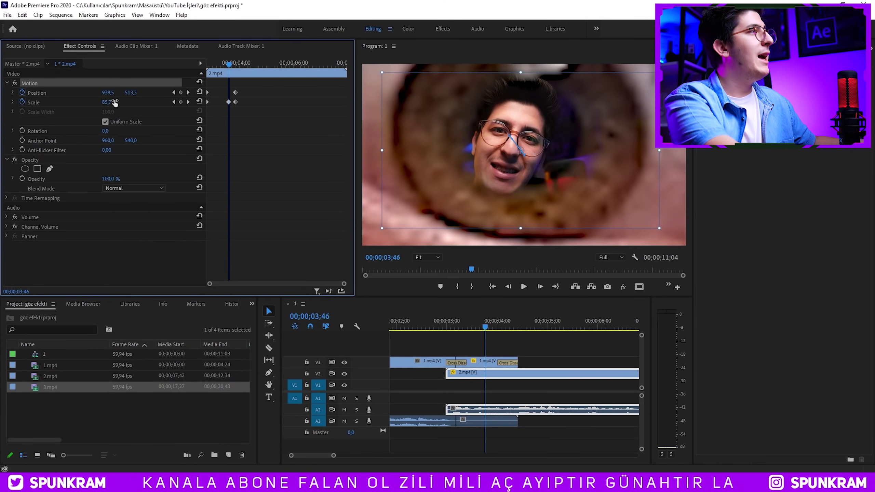
drag(611, 189, 609, 176)
drag(489, 321, 466, 321)
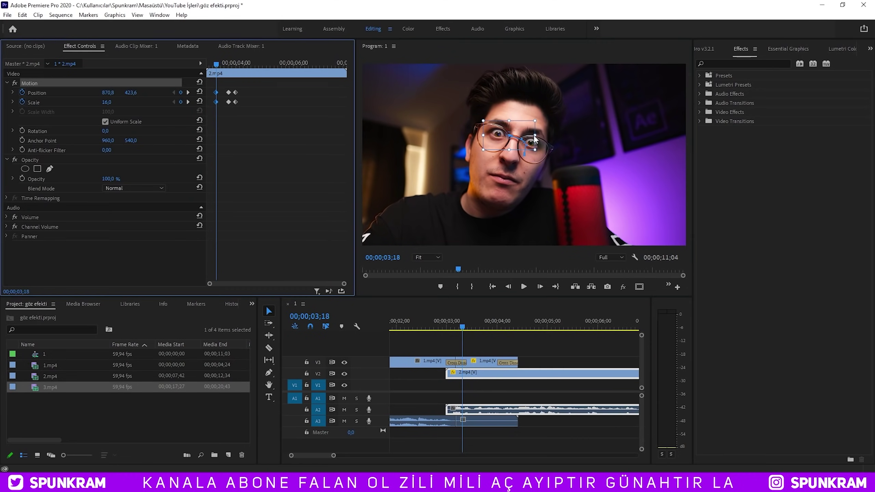
key(Right)
key(Right)
key(Right)
click(218, 101)
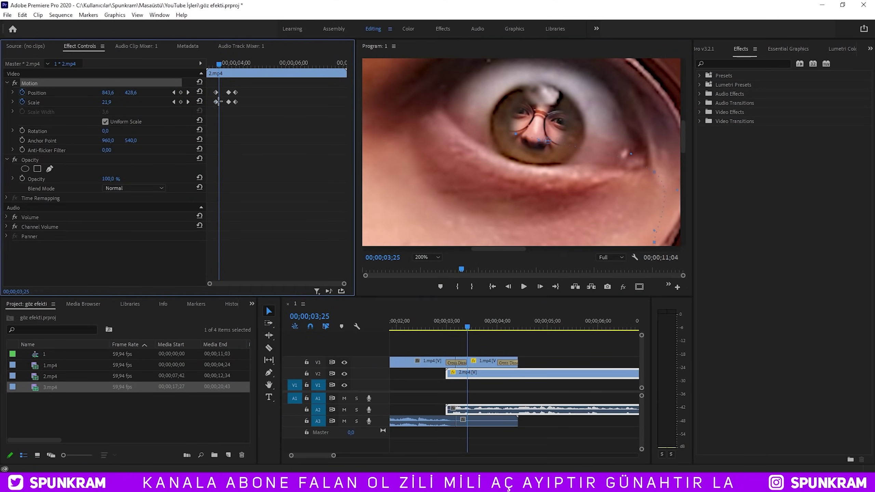
key(Left)
key(Left)
key(Left)
drag(486, 320, 472, 326)
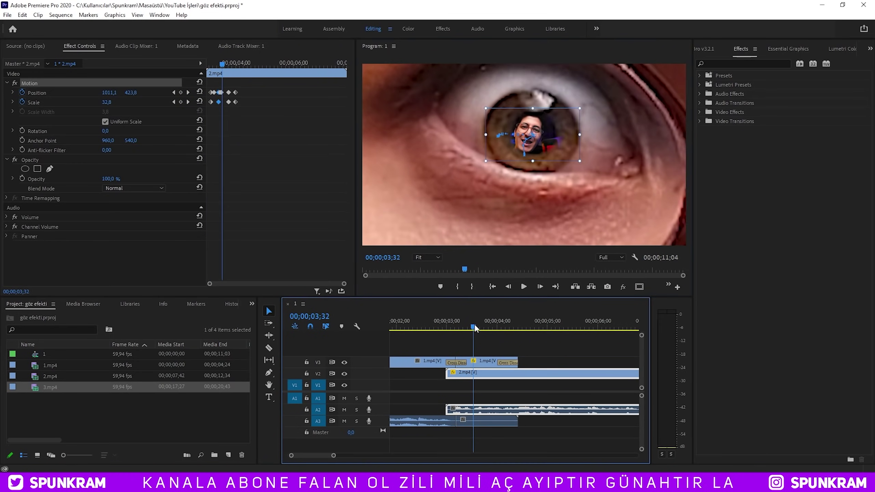
drag(474, 326, 423, 333)
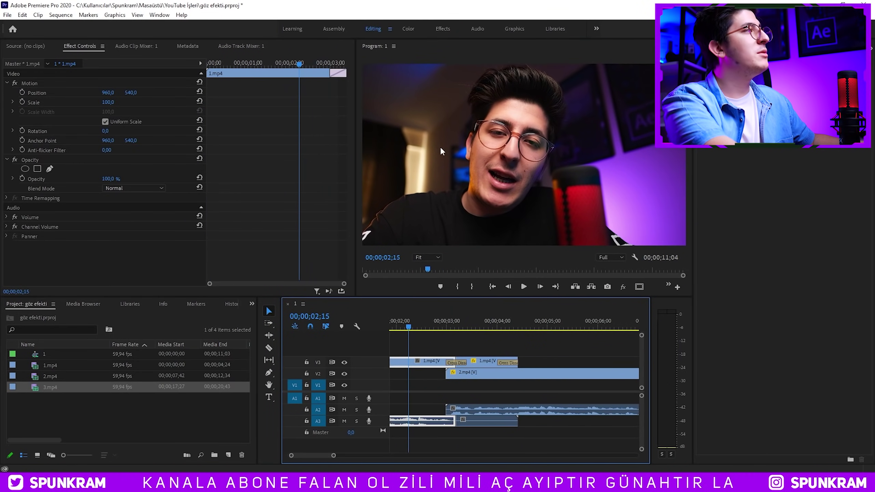